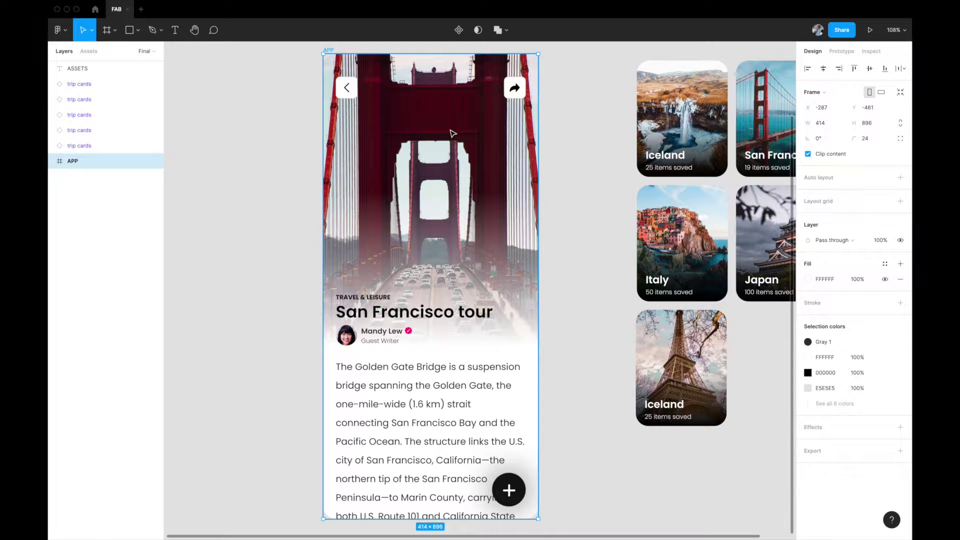
# Step: Examine the layers grouped under Feed elements in the APP frame, and collapse that frame's layer list
pyautogui.click(443, 131)
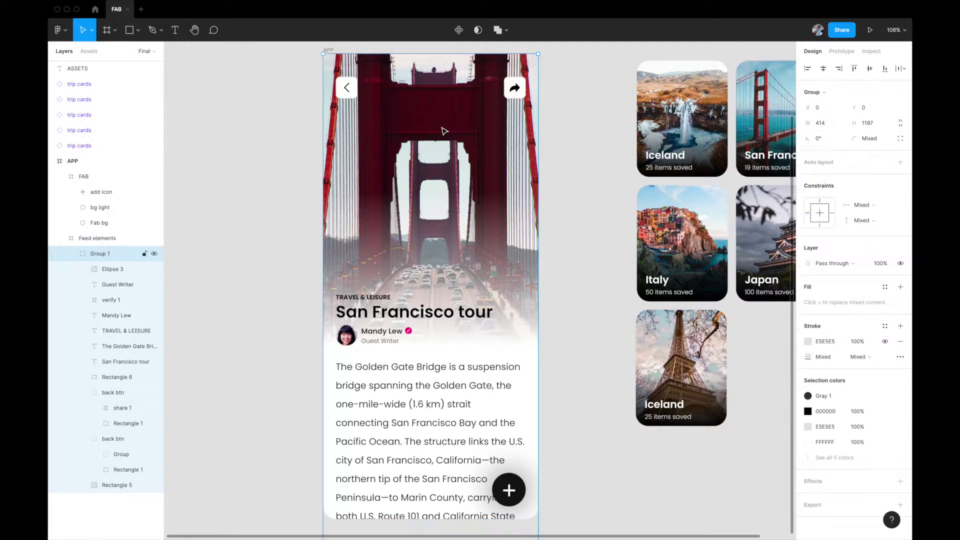
pyautogui.click(106, 240)
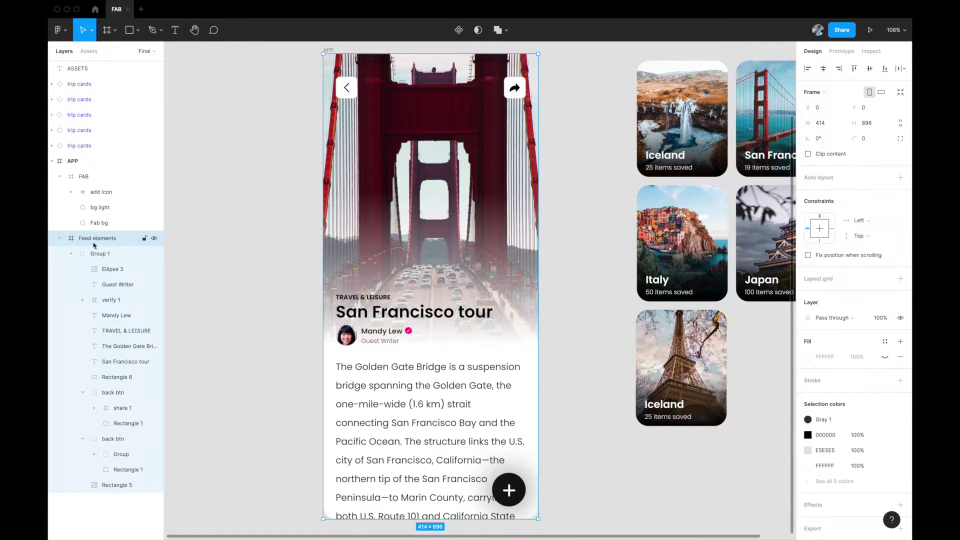
pyautogui.click(59, 242)
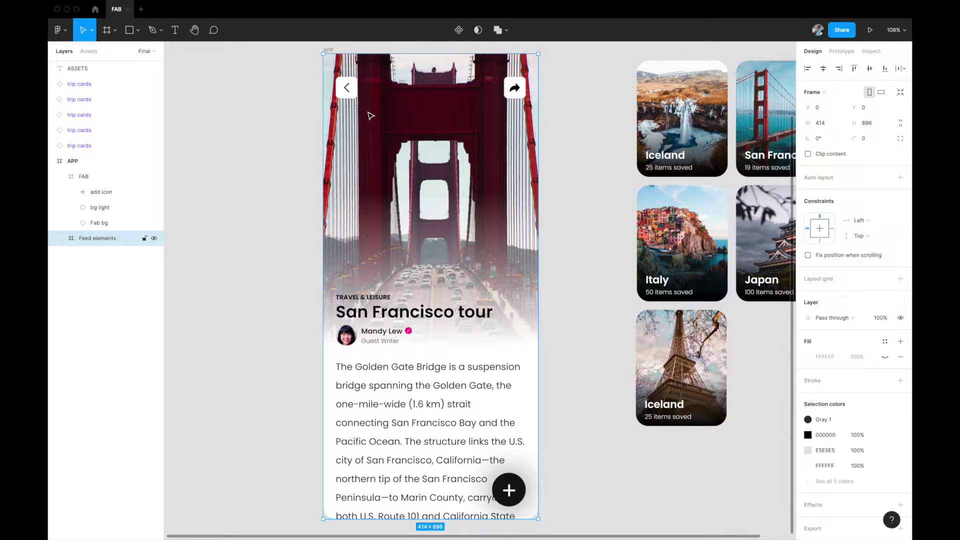
pyautogui.scroll(-2, 339, 345)
pyautogui.hscroll(1, 338, 345)
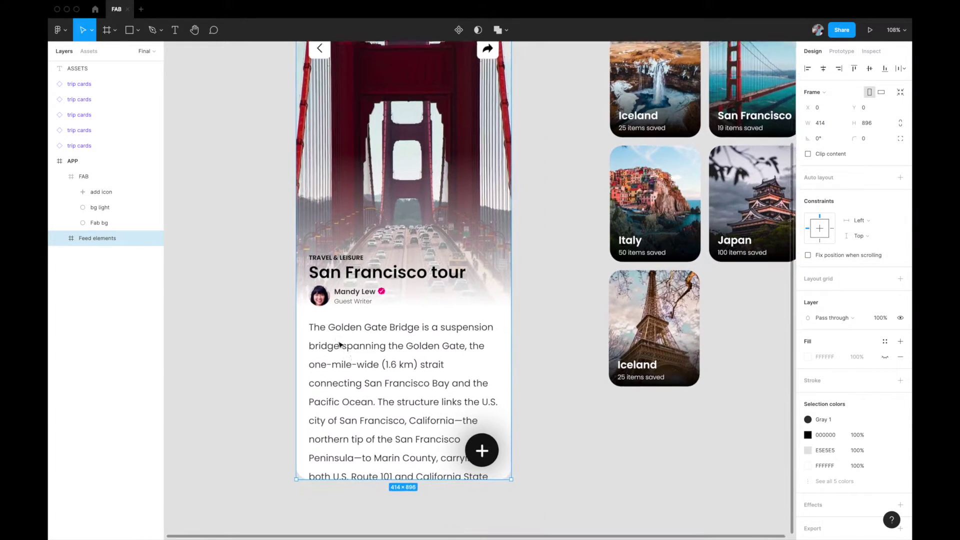
pyautogui.scroll(5, 427, 433)
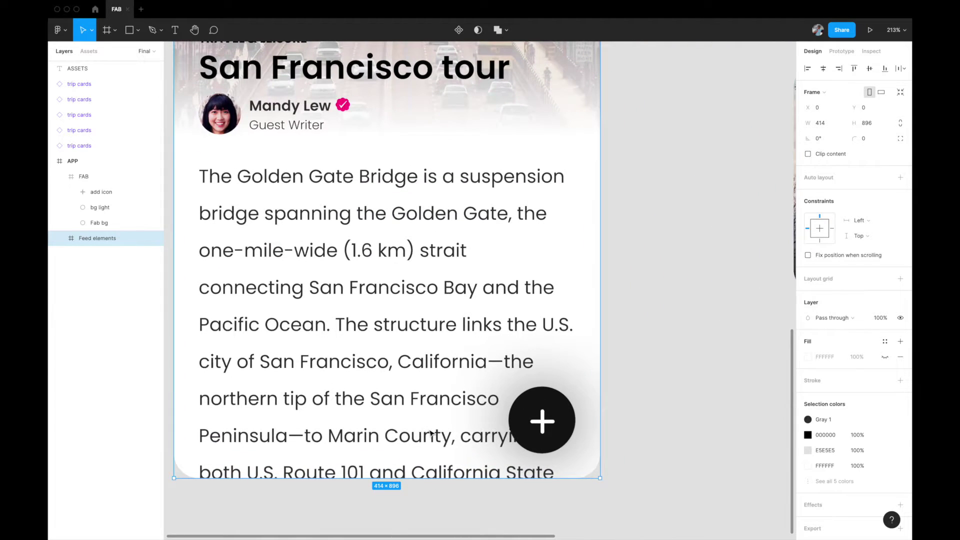
# Step: Inspect the FAB frame's Fab bg circle and its drop shadow settings
pyautogui.click(539, 413)
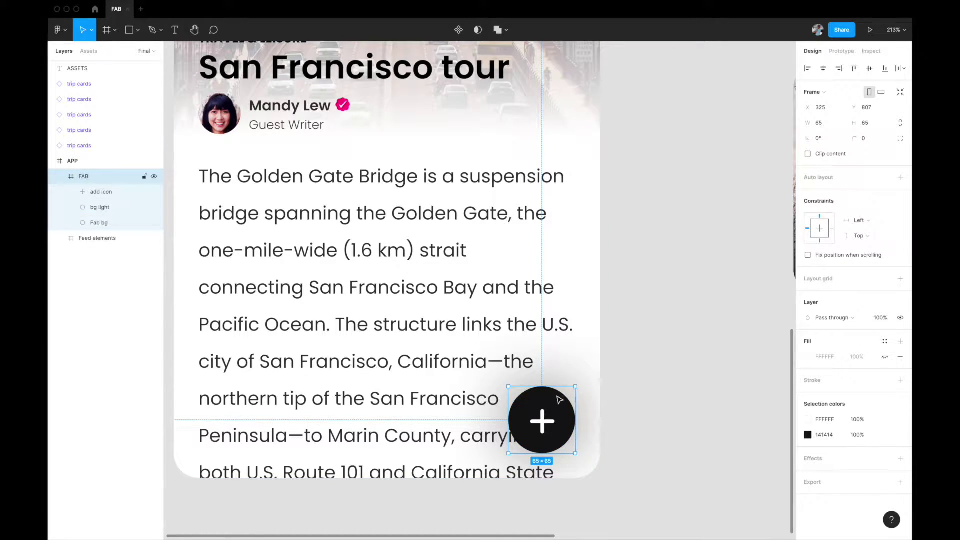
pyautogui.doubleClick(560, 403)
pyautogui.click(130, 222)
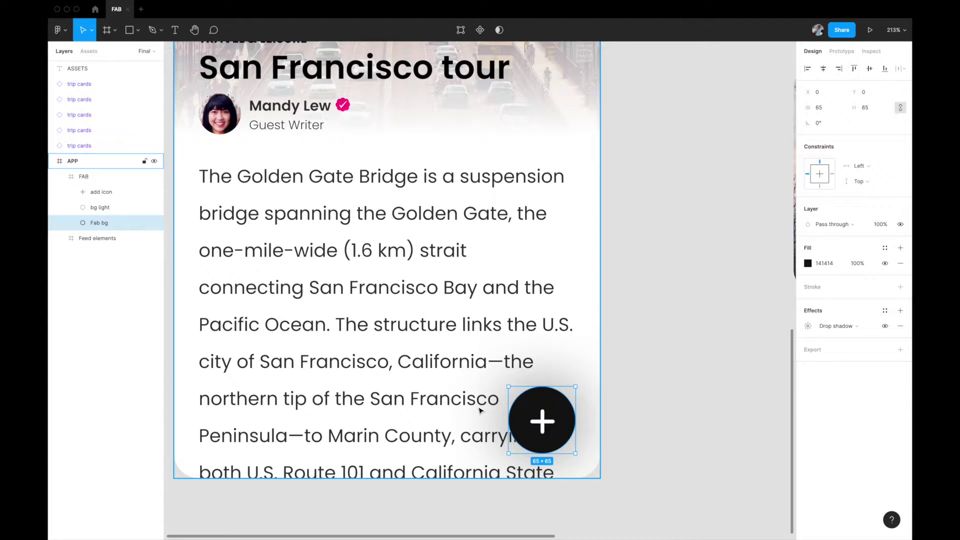
pyautogui.click(809, 328)
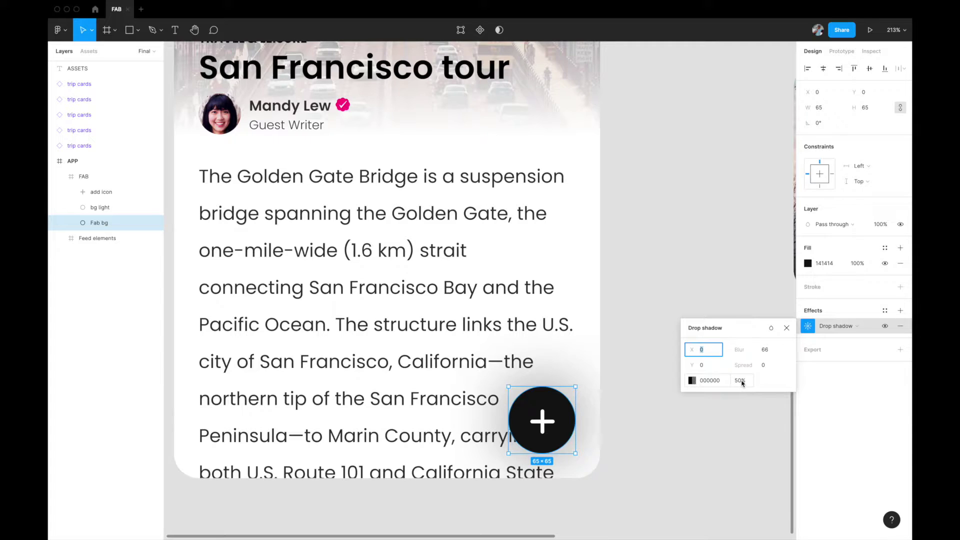
pyautogui.click(786, 328)
# Step: Preview the FAB's bg light circle at 100% layer opacity, and return it to 0%
pyautogui.click(105, 209)
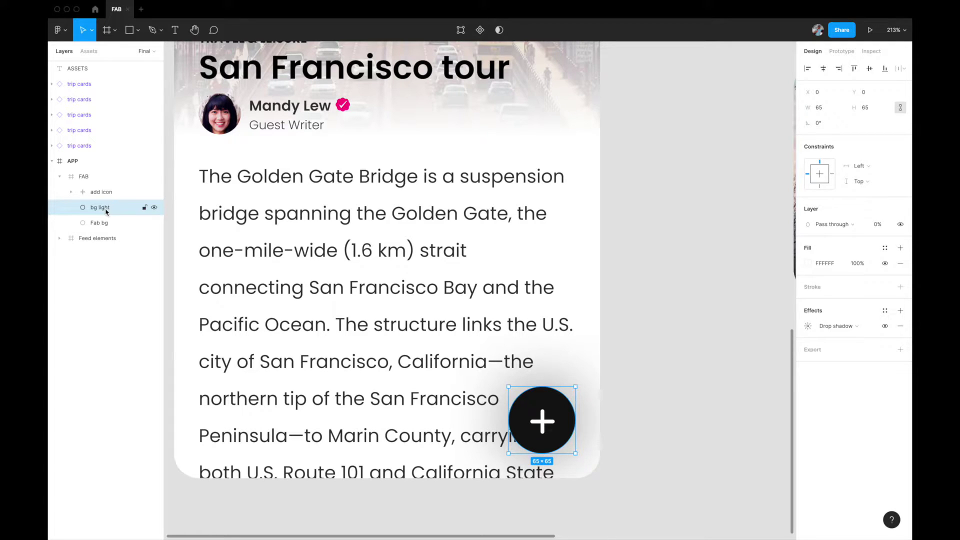
pyautogui.click(878, 225)
pyautogui.write('100')
pyautogui.press('Return')
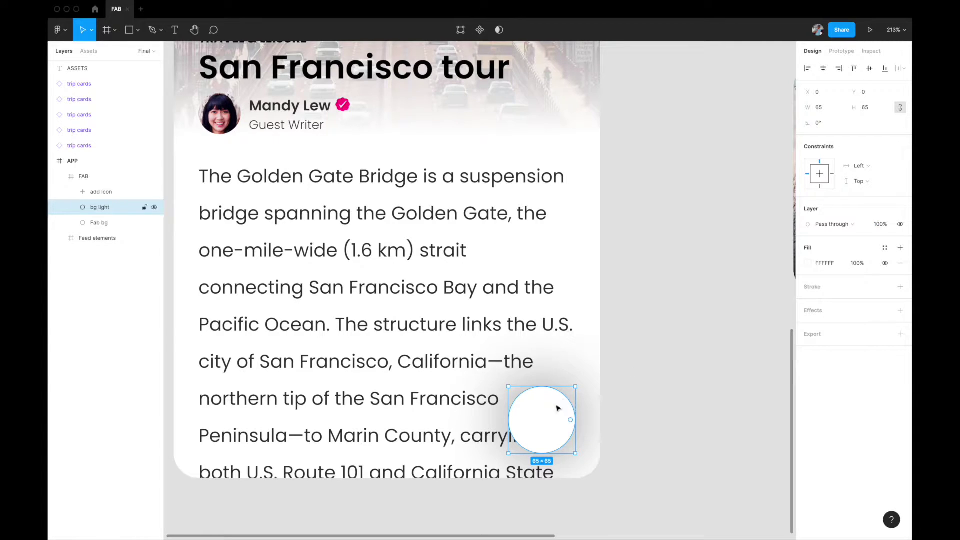
pyautogui.click(882, 228)
pyautogui.write('0')
pyautogui.press('Return')
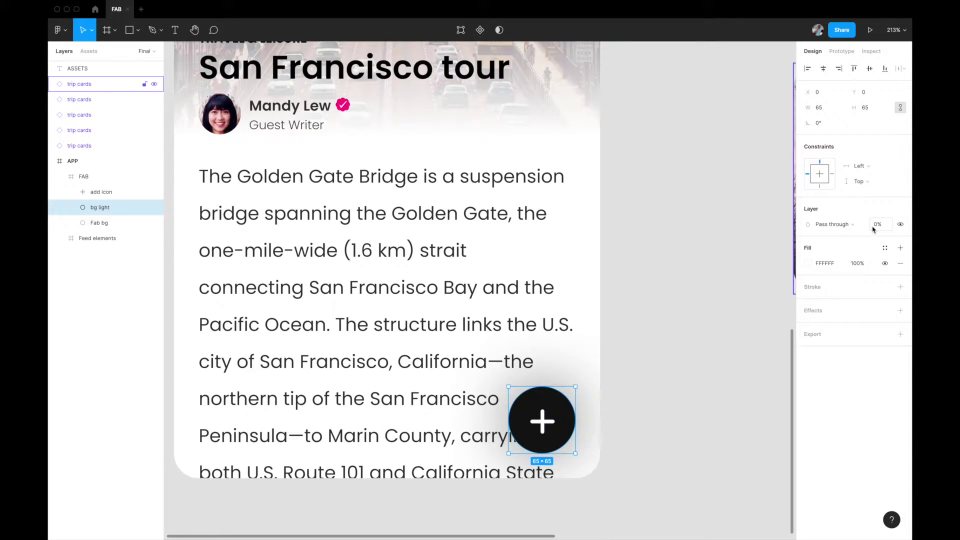
# Step: Review the bg light circle's fill colour, and compare it with the Fab bg and add icon layers in the FAB frame
pyautogui.click(808, 265)
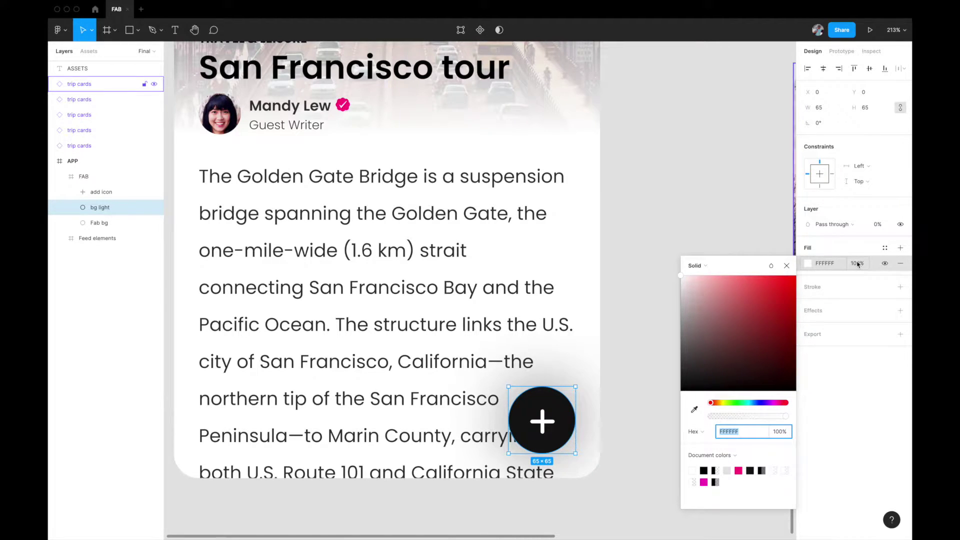
pyautogui.press('Escape')
pyautogui.press('Escape')
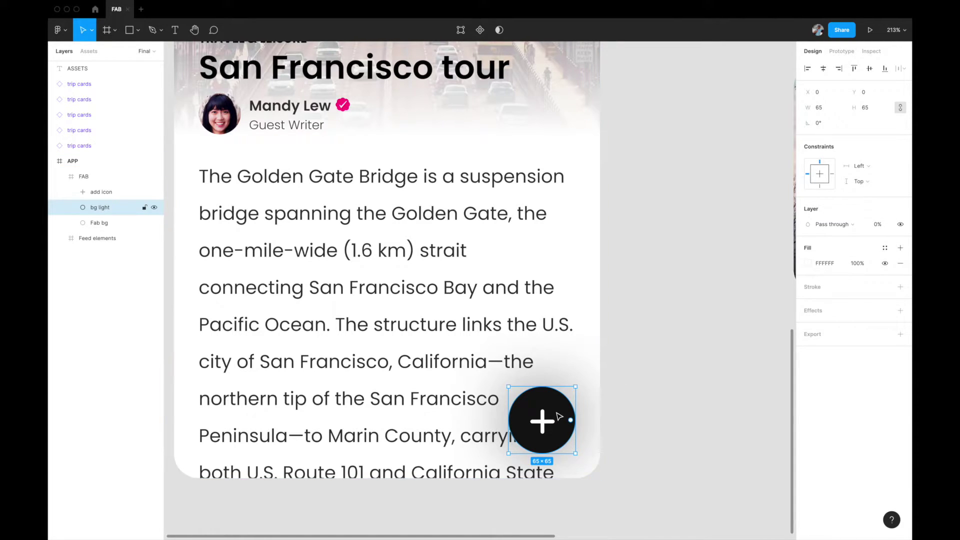
pyautogui.click(101, 224)
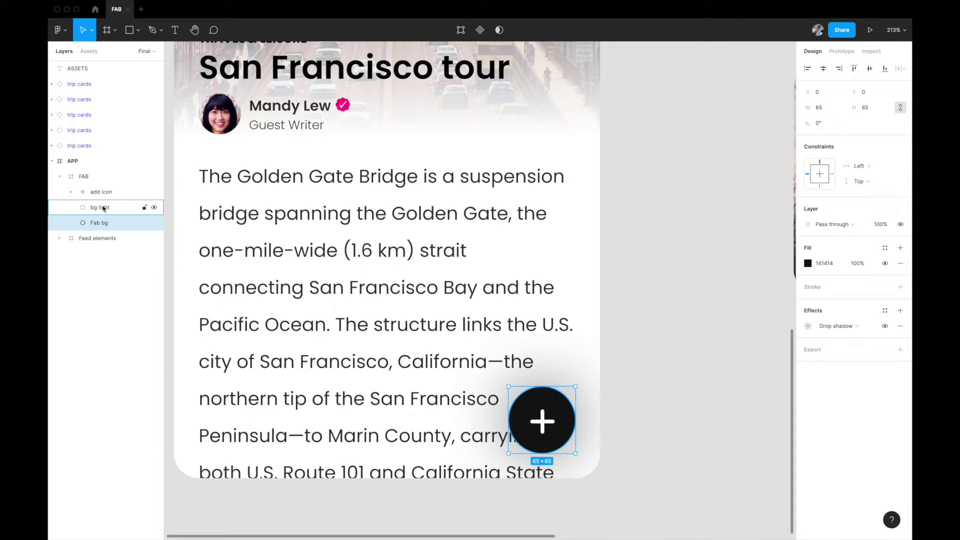
pyautogui.click(103, 208)
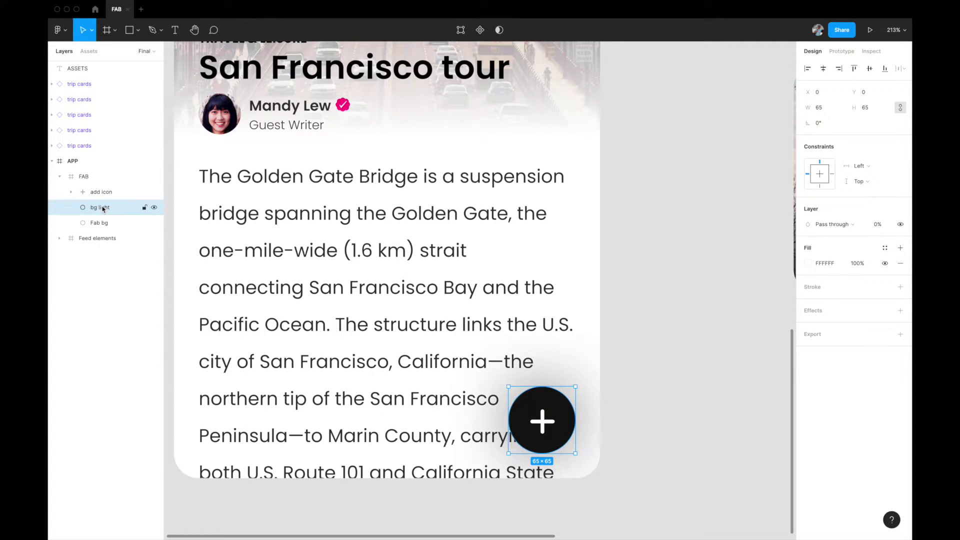
pyautogui.click(103, 193)
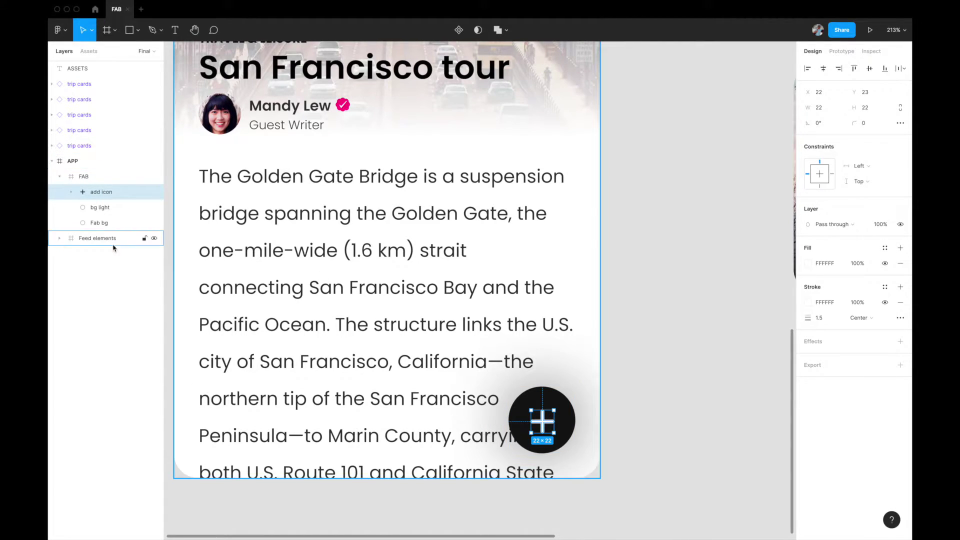
pyautogui.click(108, 176)
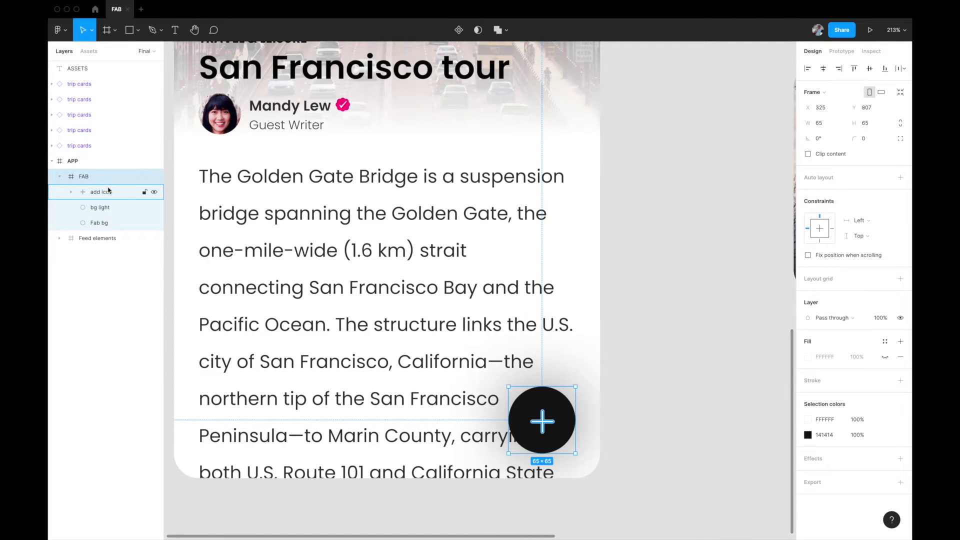
# Step: Examine the trip card components placed beside the APP frame under the ASSETS heading
pyautogui.scroll(-2, 299, 280)
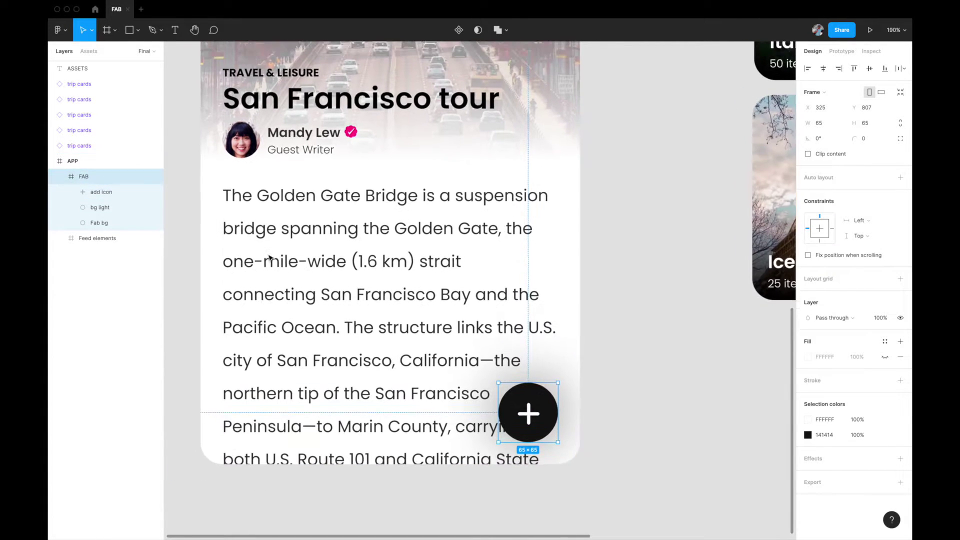
pyautogui.click(641, 403)
pyautogui.scroll(-3, 641, 404)
pyautogui.scroll(-3, 642, 405)
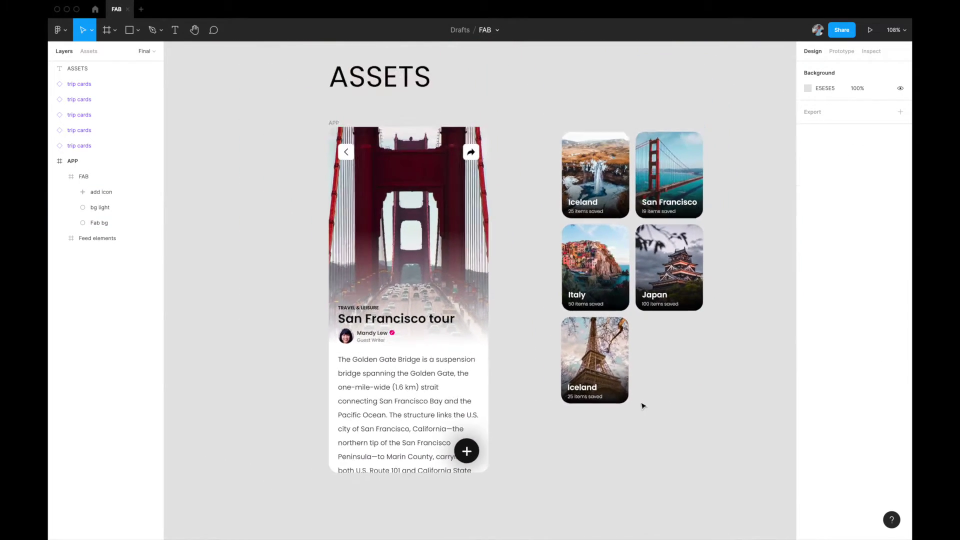
pyautogui.scroll(3, 582, 344)
pyautogui.scroll(2, 575, 295)
pyautogui.hscroll(2, 575, 294)
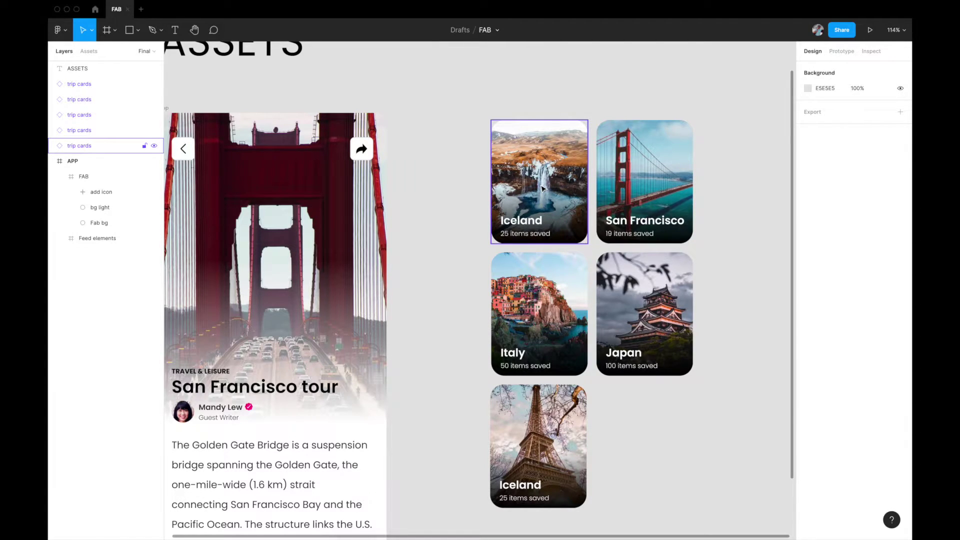
pyautogui.scroll(3, 543, 188)
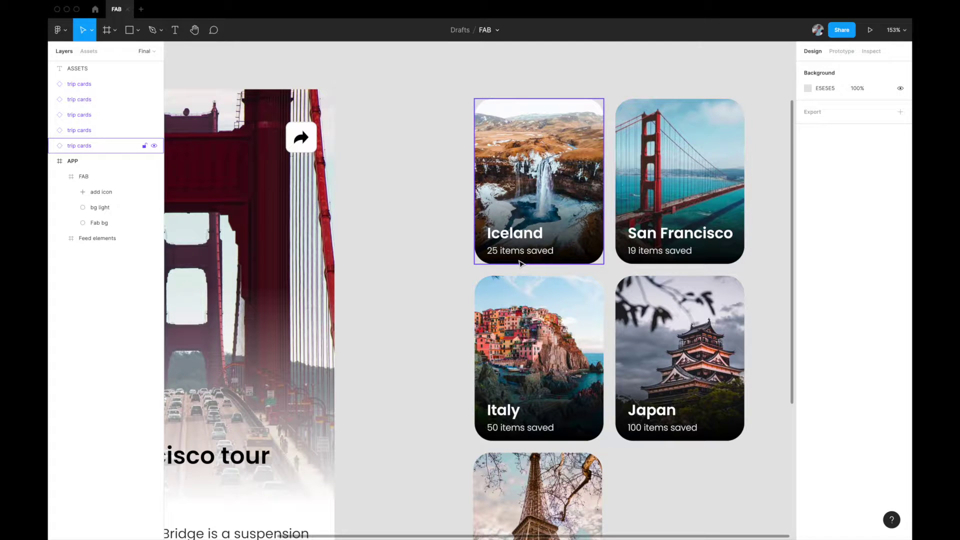
pyautogui.scroll(-5, 520, 264)
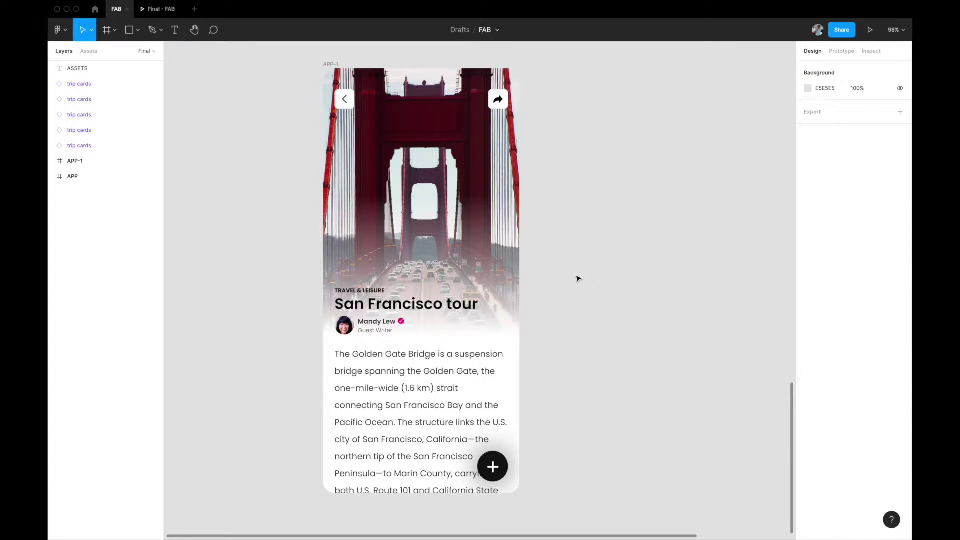
# Step: Inspect the FAB and Feed elements layers in the APP-1 frame, and collapse the Feed elements layer list
pyautogui.click(331, 65)
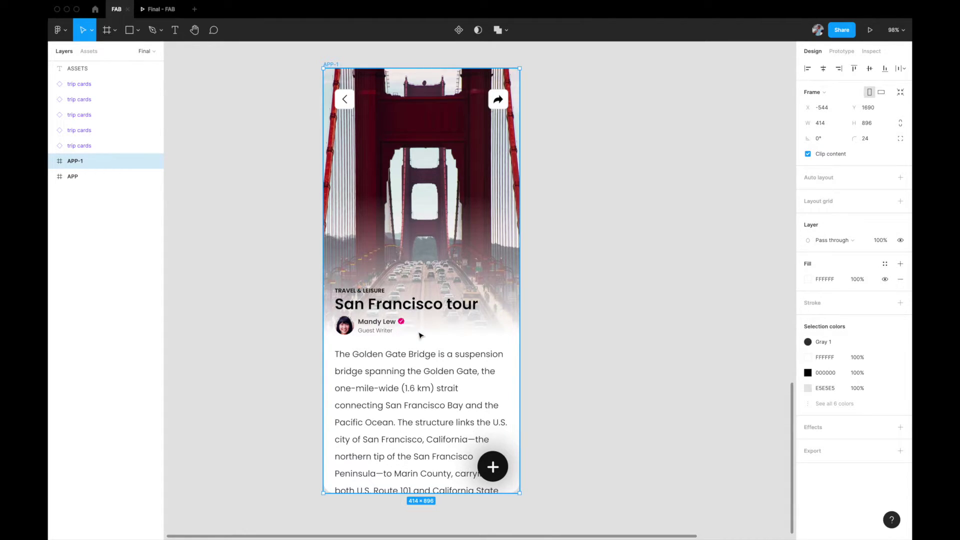
pyautogui.click(471, 410)
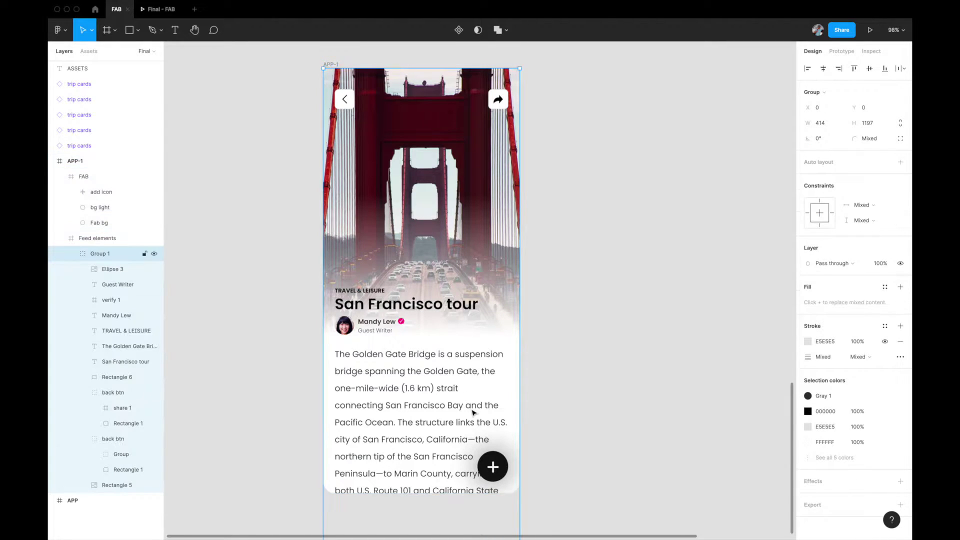
pyautogui.click(499, 473)
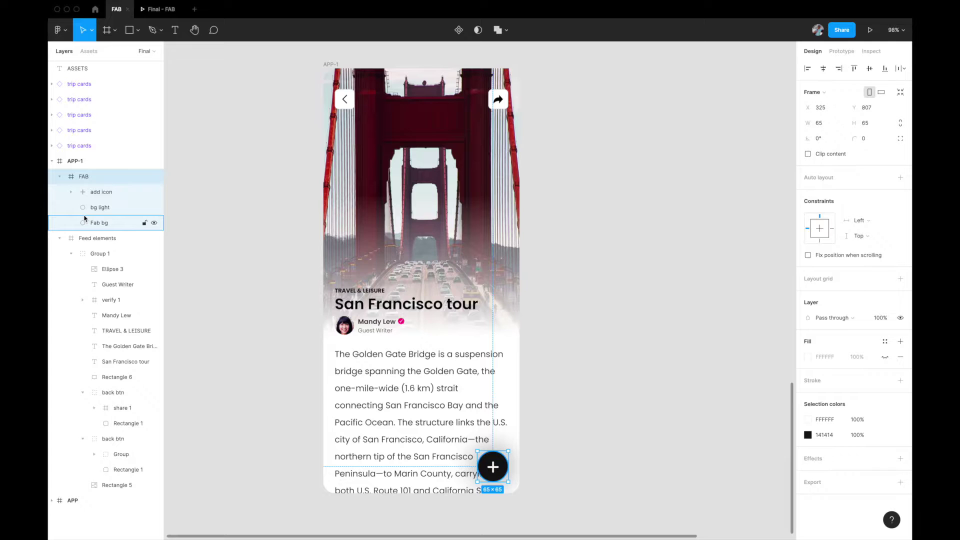
pyautogui.click(60, 238)
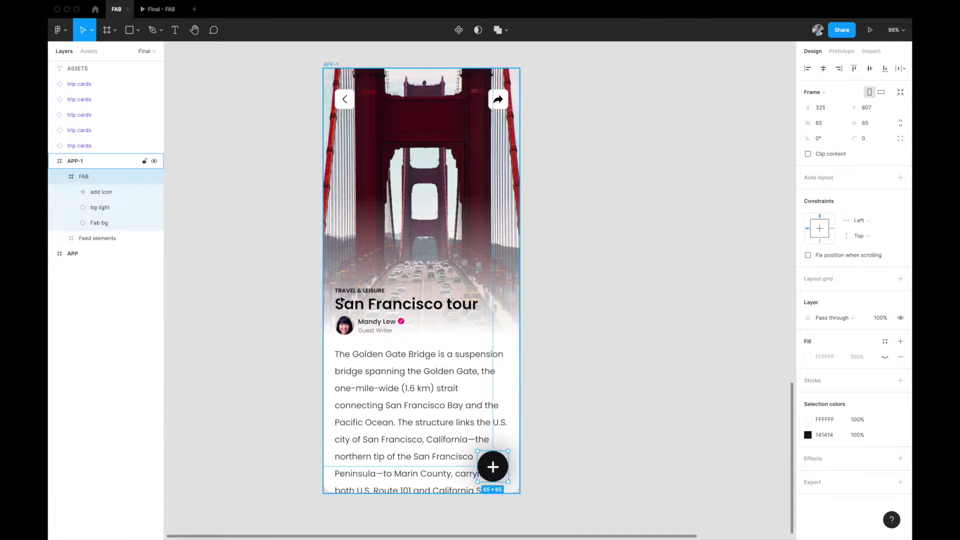
pyautogui.scroll(2, 307, 289)
pyautogui.scroll(-2, 307, 253)
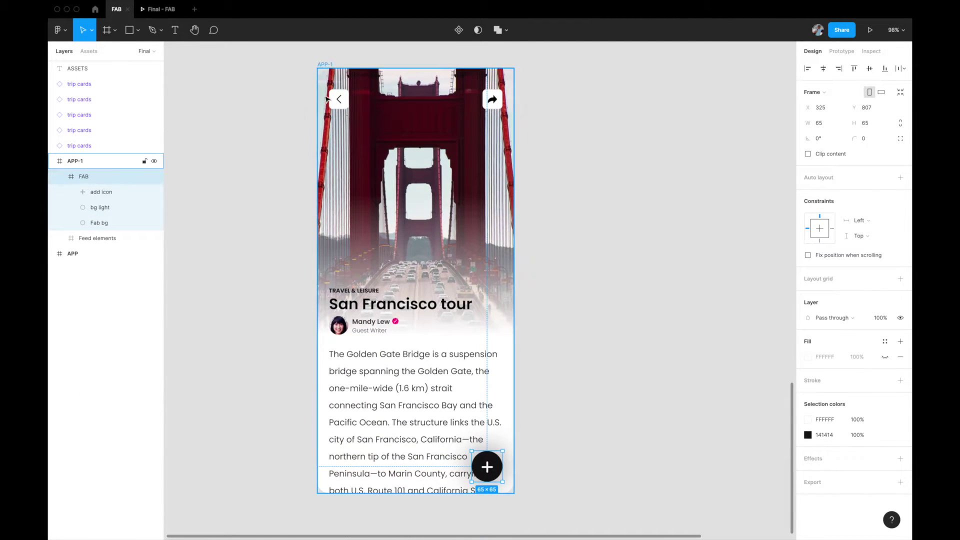
# Step: Duplicate the APP-1 frame beside the original and rename the copy APP-2
pyautogui.click(325, 70)
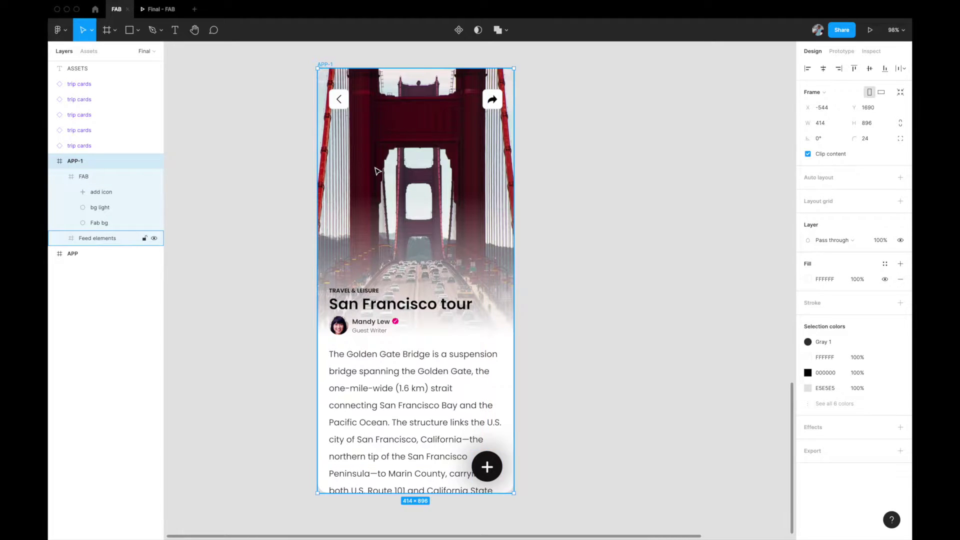
pyautogui.hscroll(3, 377, 172)
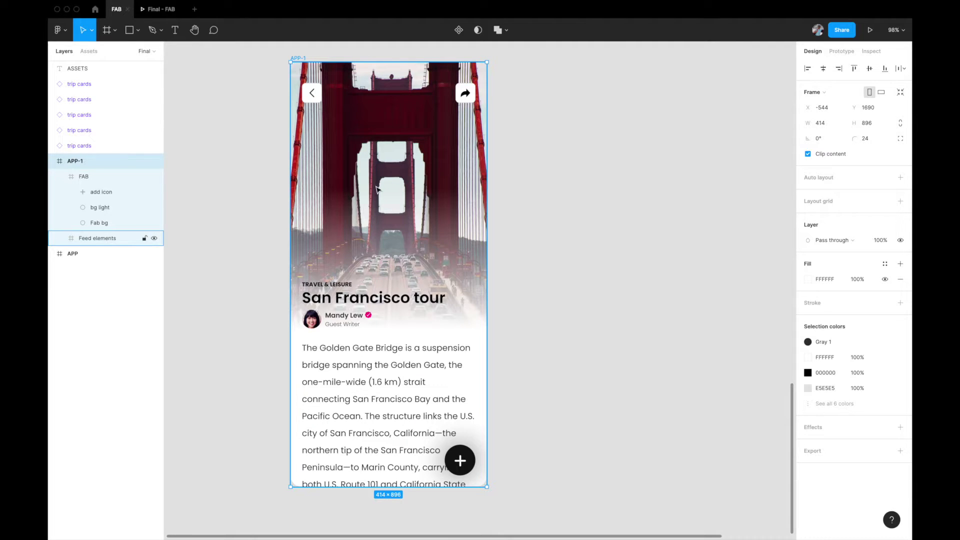
pyautogui.moveTo(377, 190); pyautogui.dragTo(631, 195)
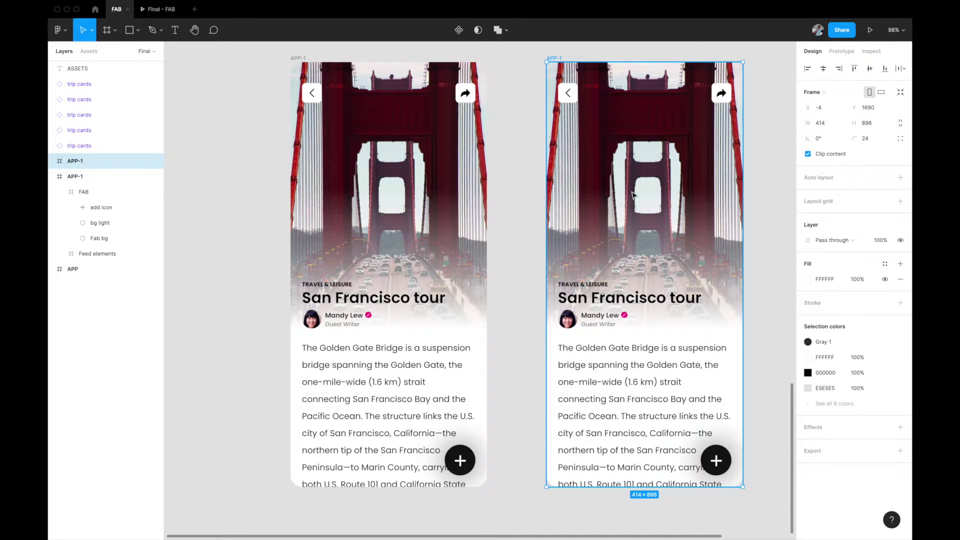
pyautogui.hscroll(2, 632, 195)
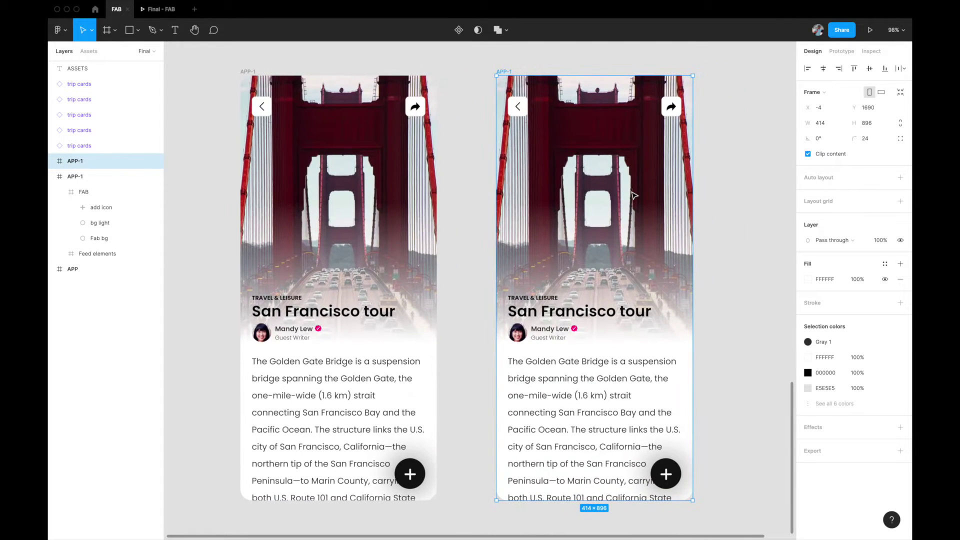
pyautogui.doubleClick(75, 161)
pyautogui.write('APP-2')
pyautogui.press('Return')
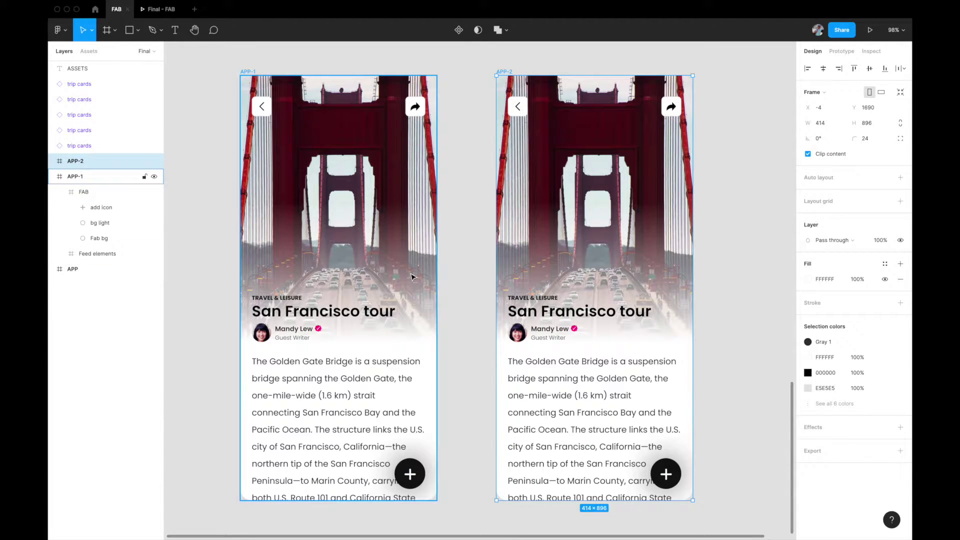
pyautogui.scroll(-5, 411, 277)
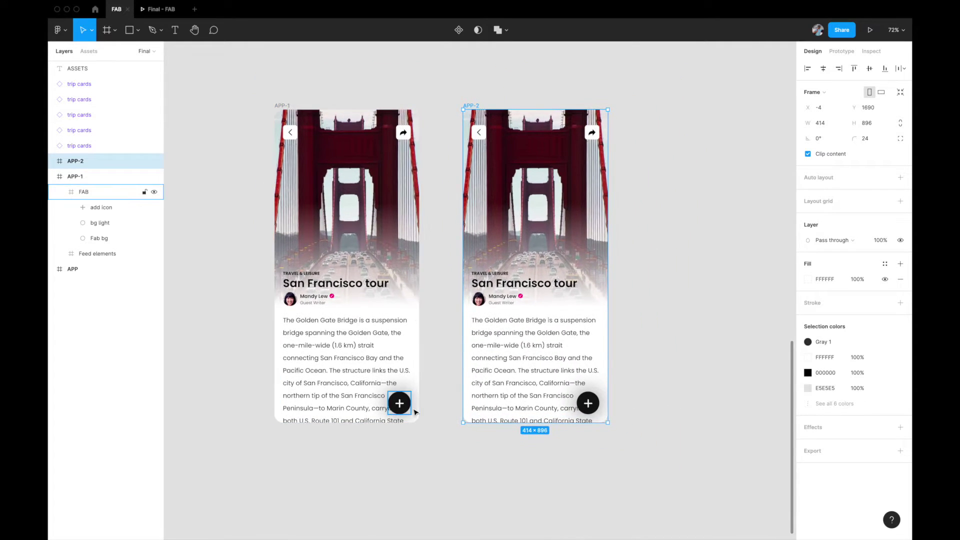
pyautogui.scroll(3, 414, 411)
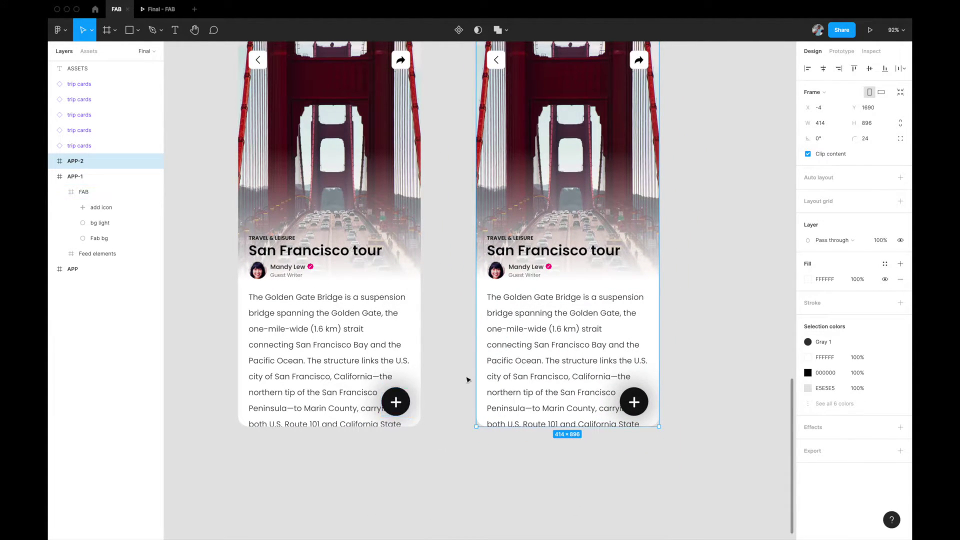
pyautogui.scroll(1, 520, 271)
pyautogui.scroll(3, 520, 271)
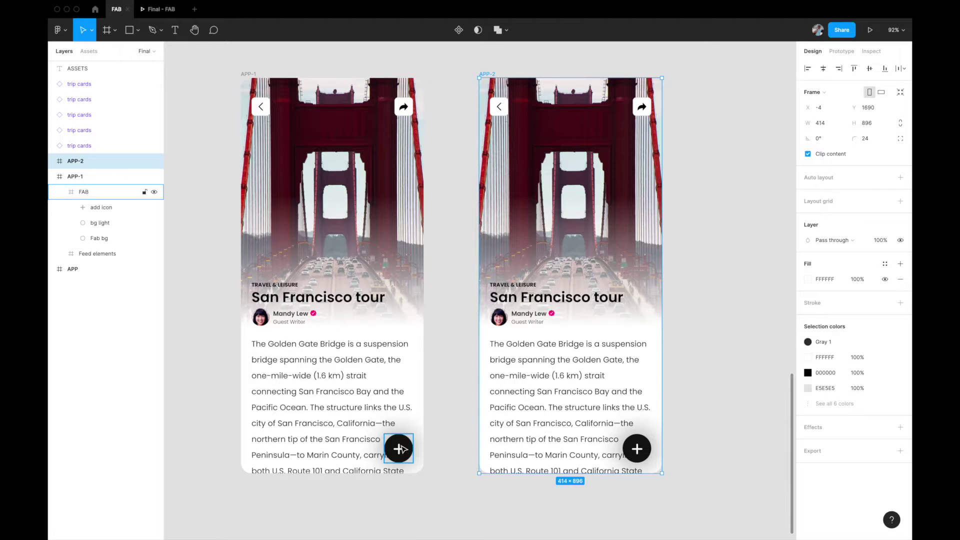
# Step: Move the APP-2 frame farther from APP-1 horizontally, to X 578, keeping both frames at the same height
pyautogui.scroll(-5, 400, 448)
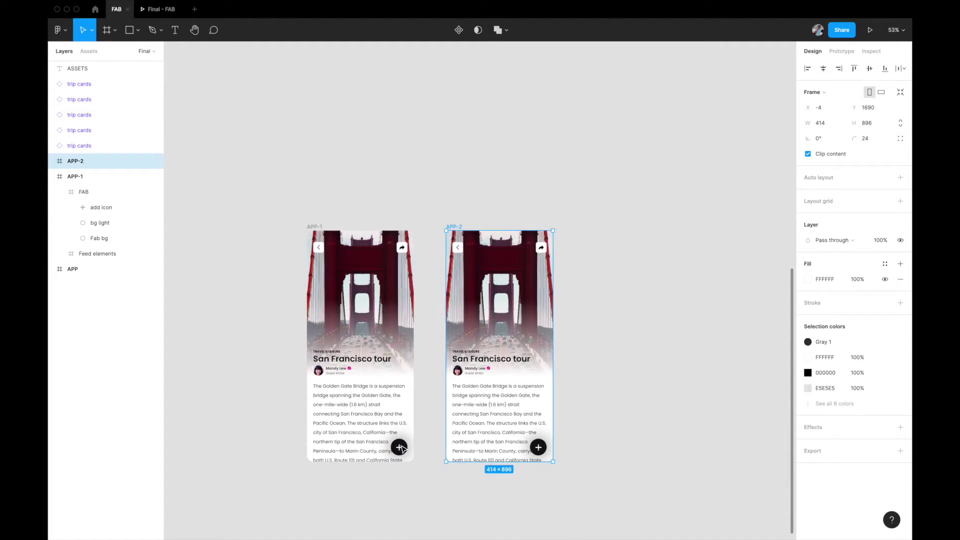
pyautogui.moveTo(408, 170); pyautogui.dragTo(558, 171)
pyautogui.hscroll(2, 558, 172)
pyautogui.scroll(-1, 558, 171)
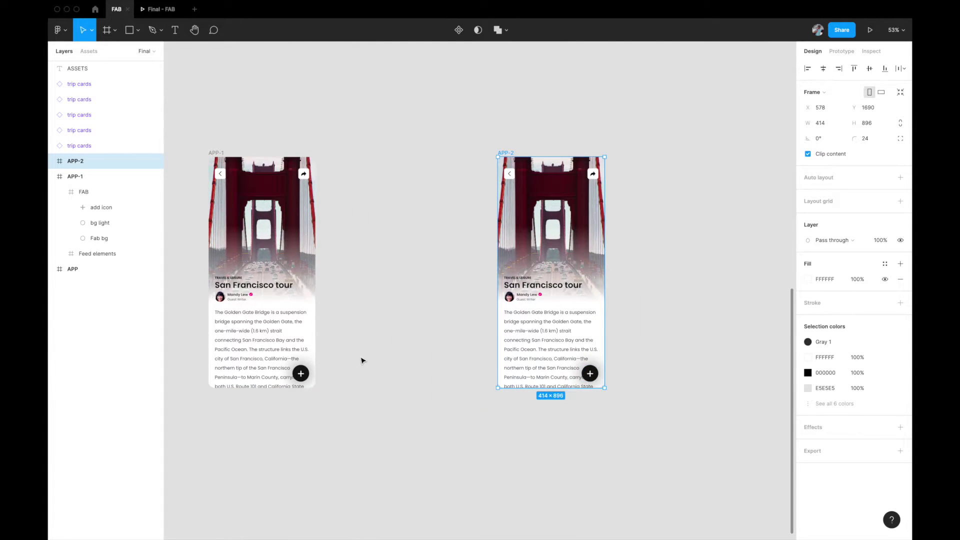
# Step: Scale the Fab bg circle in APP-2 up to about 1078 × 1078 and position it to cover the whole frame
pyautogui.click(590, 373)
pyautogui.scroll(4, 589, 374)
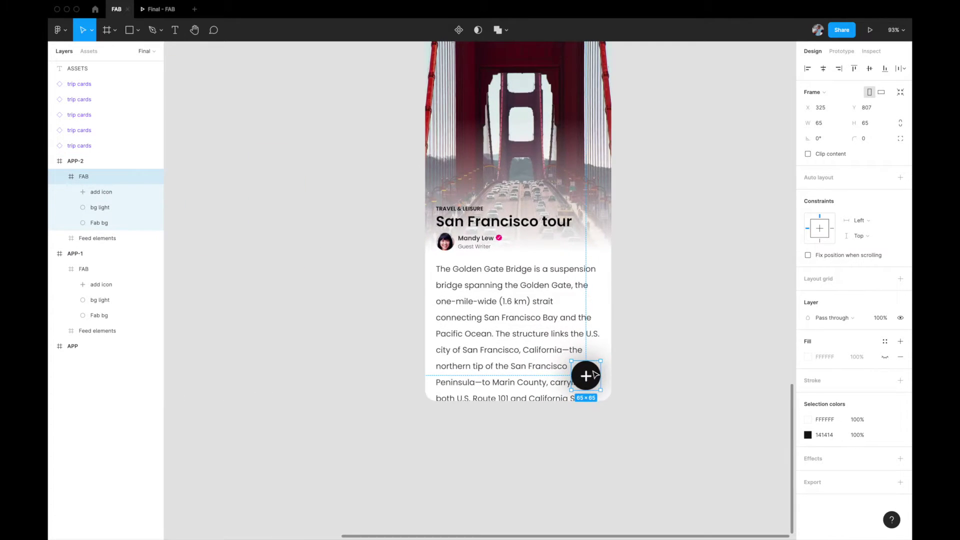
pyautogui.scroll(3, 364, 294)
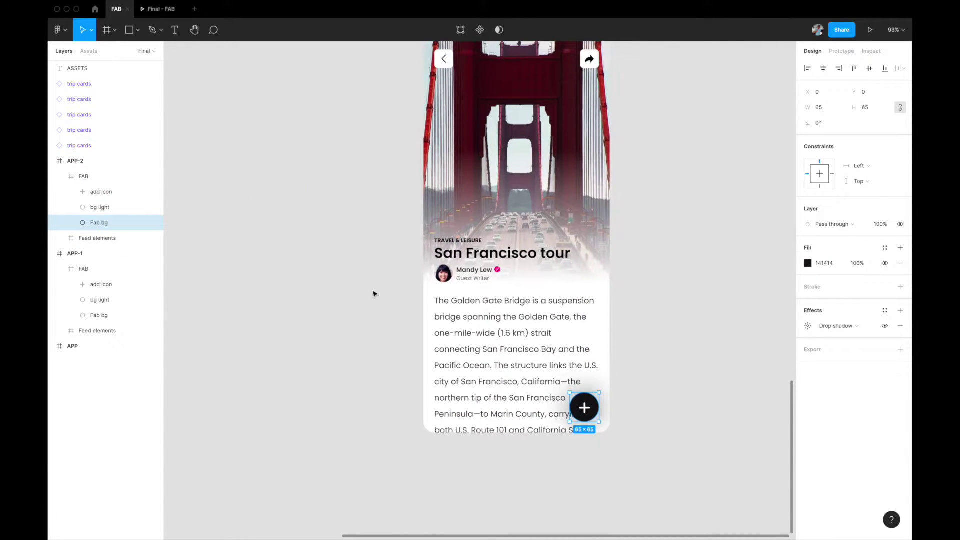
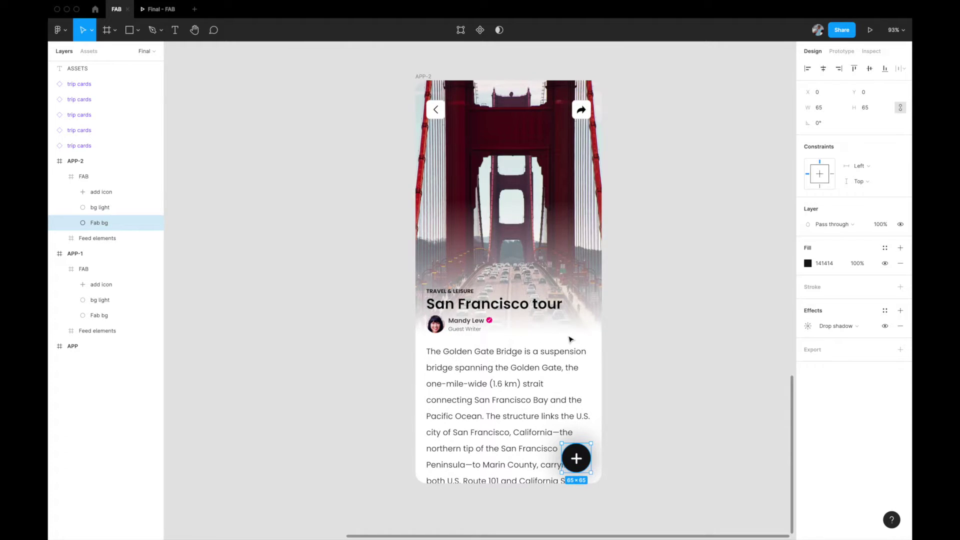
pyautogui.press('k')
pyautogui.moveTo(561, 441); pyautogui.dragTo(202, 69)
pyautogui.scroll(-5, 422, 231)
pyautogui.moveTo(478, 240); pyautogui.dragTo(545, 238)
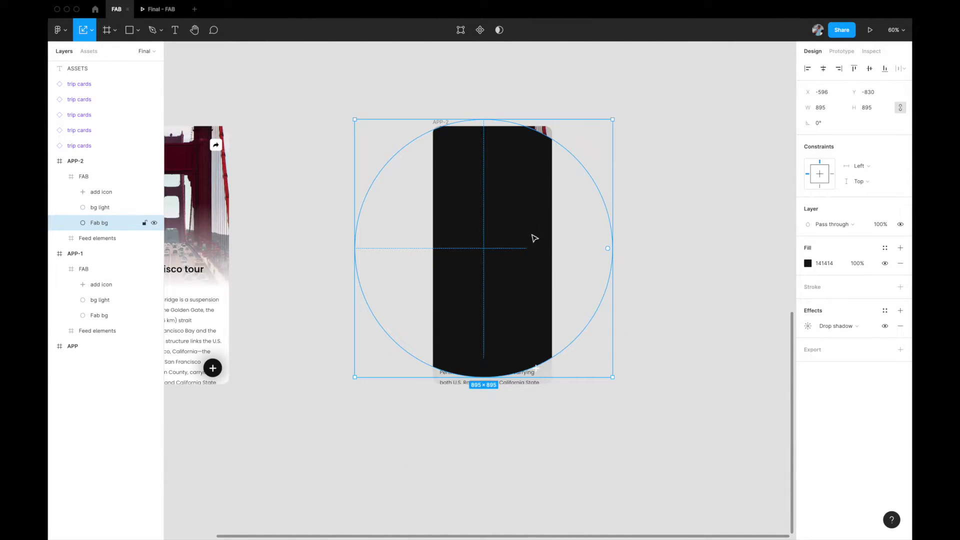
pyautogui.moveTo(353, 119); pyautogui.dragTo(301, 67)
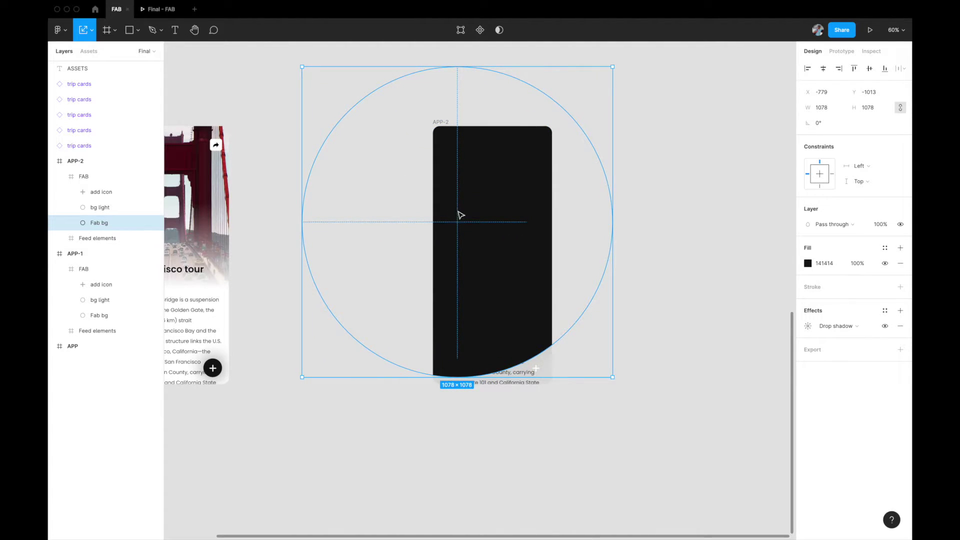
pyautogui.moveTo(460, 215); pyautogui.dragTo(481, 243)
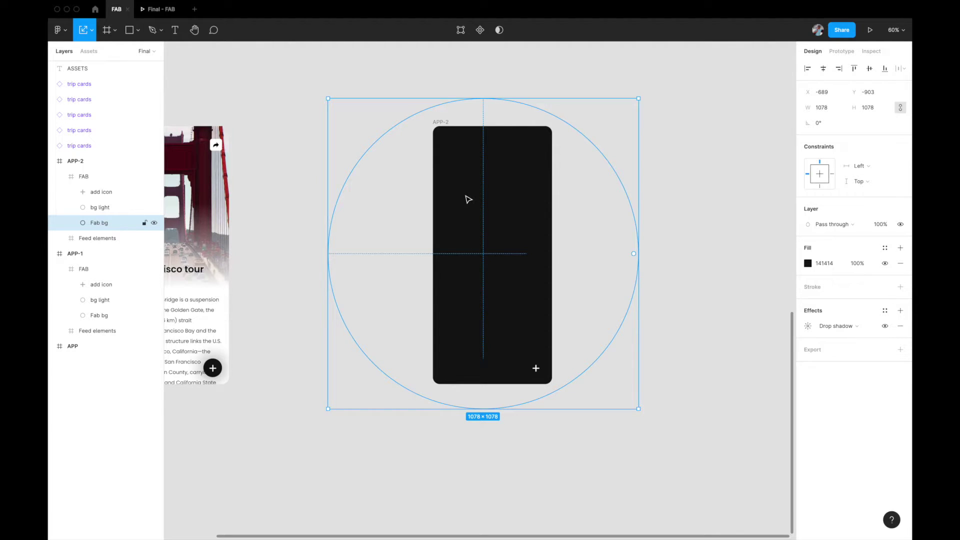
# Step: Set the layer opacity of the bg light circle in APP-2's FAB to 30%
pyautogui.click(112, 213)
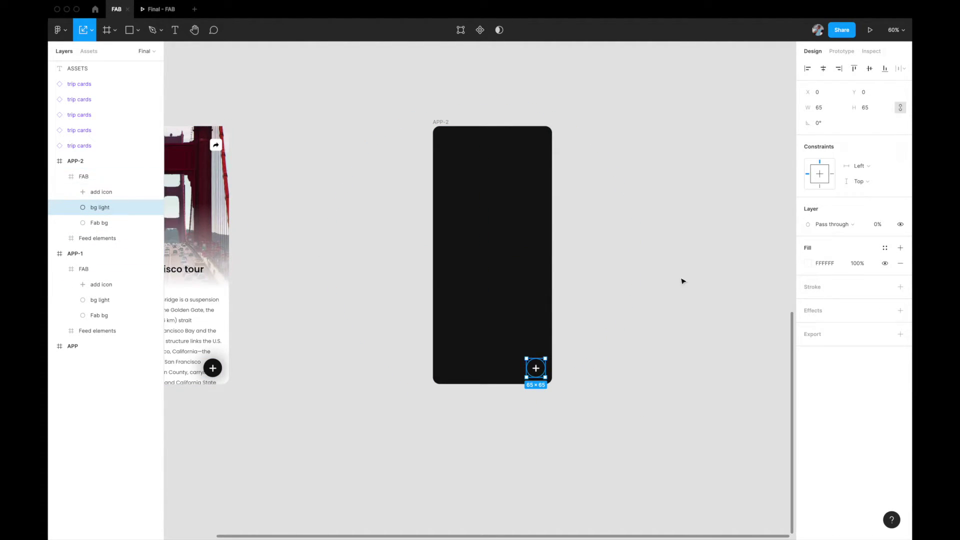
pyautogui.click(876, 226)
pyautogui.doubleClick(876, 225)
pyautogui.write('30')
pyautogui.press('Return')
pyautogui.hscroll(-2, 580, 385)
pyautogui.scroll(3, 580, 385)
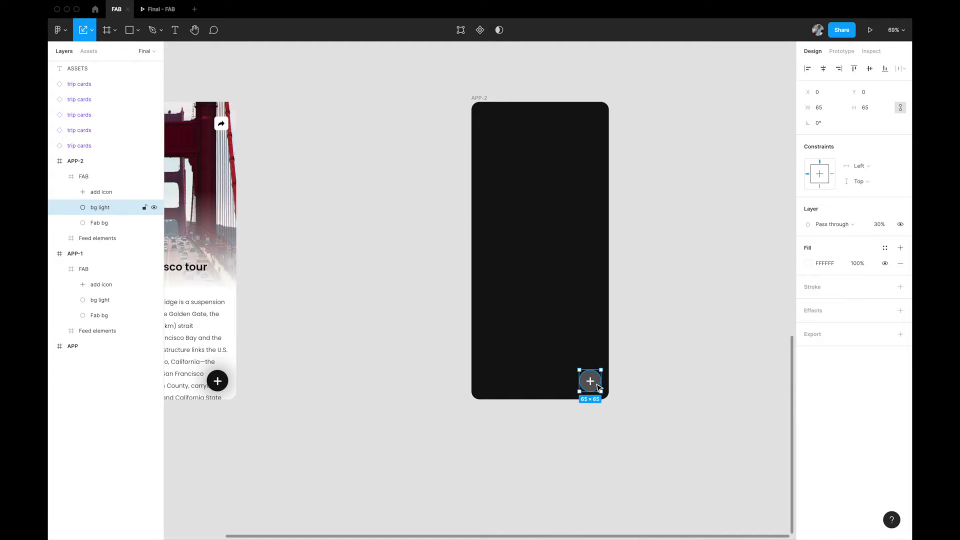
pyautogui.scroll(5, 598, 387)
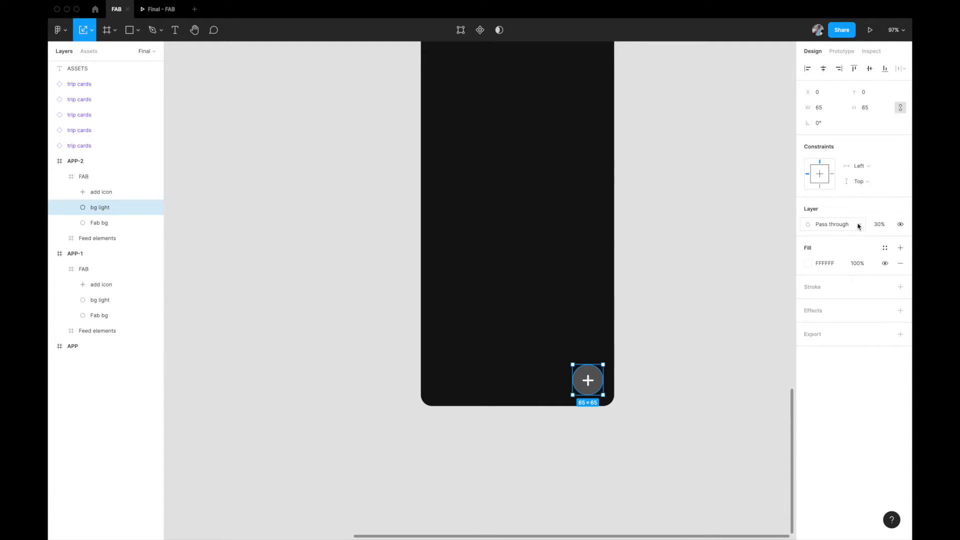
pyautogui.click(676, 375)
pyautogui.hotkey('shift', '1')
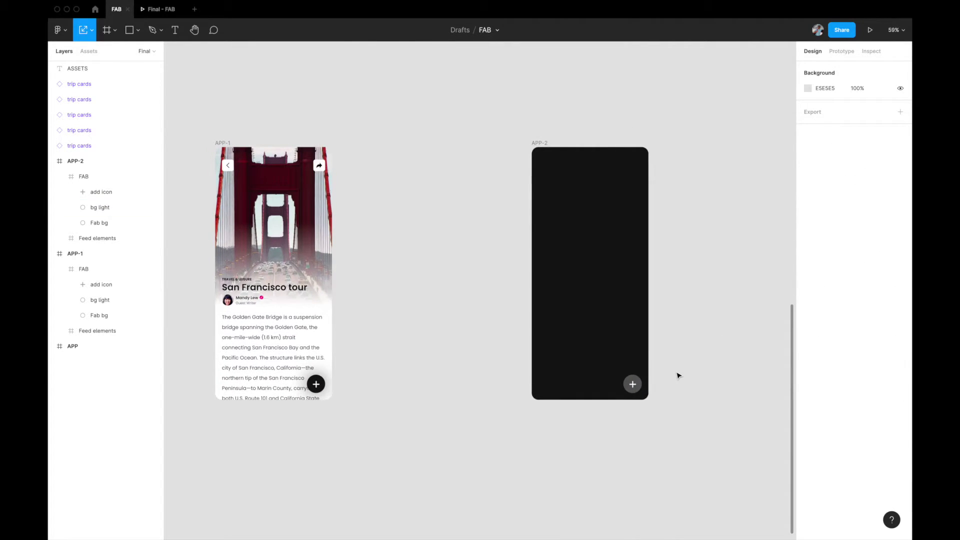
# Step: Rotate the add icon in APP-2's FAB by 45° to turn the plus into a close icon
pyautogui.click(632, 384)
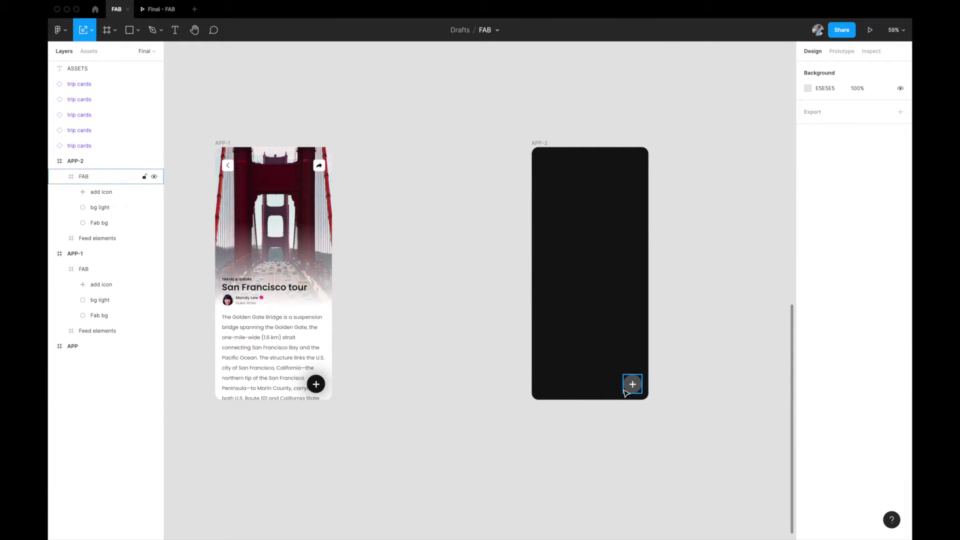
pyautogui.hotkey('shift', '2')
pyautogui.doubleClick(643, 383)
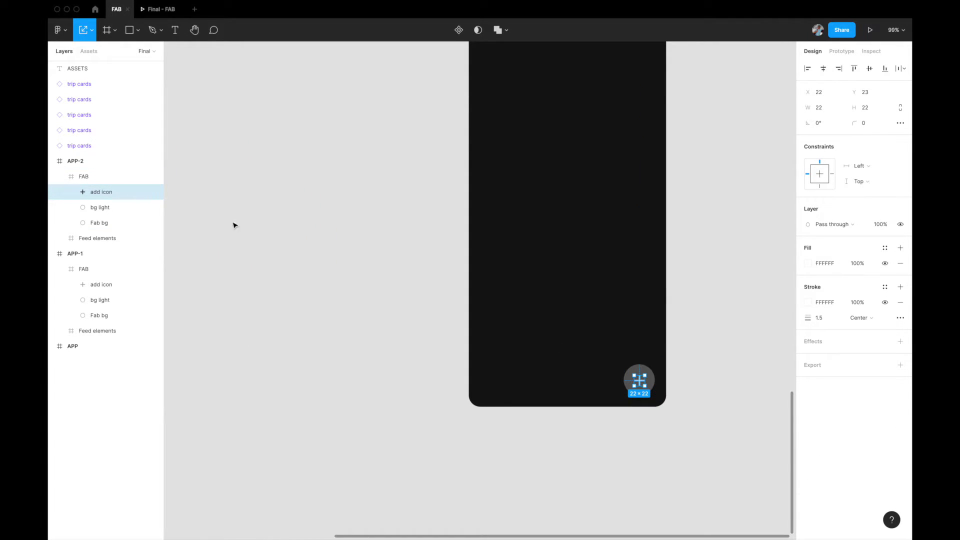
pyautogui.click(823, 125)
pyautogui.write('45')
pyautogui.press('Return')
pyautogui.scroll(3, 690, 345)
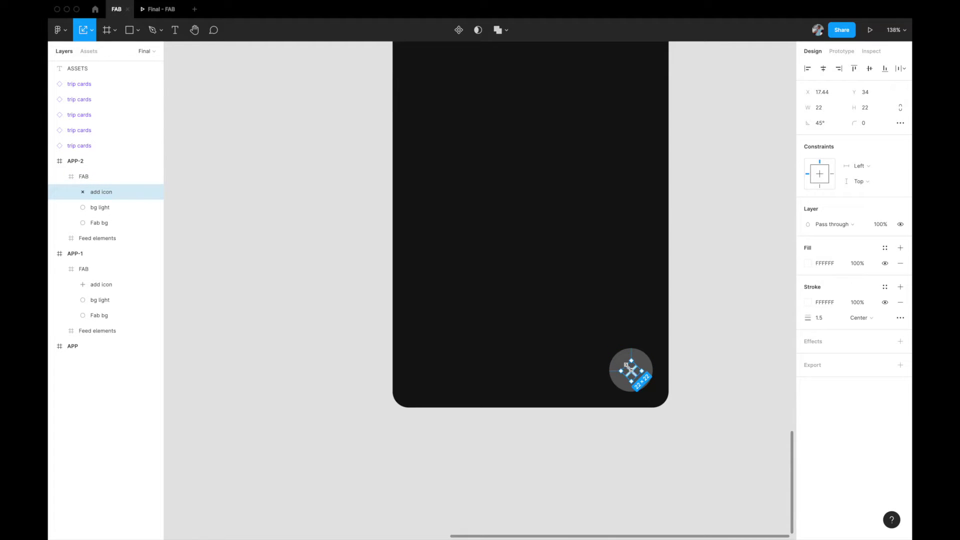
pyautogui.click(713, 344)
pyautogui.scroll(-3, 713, 345)
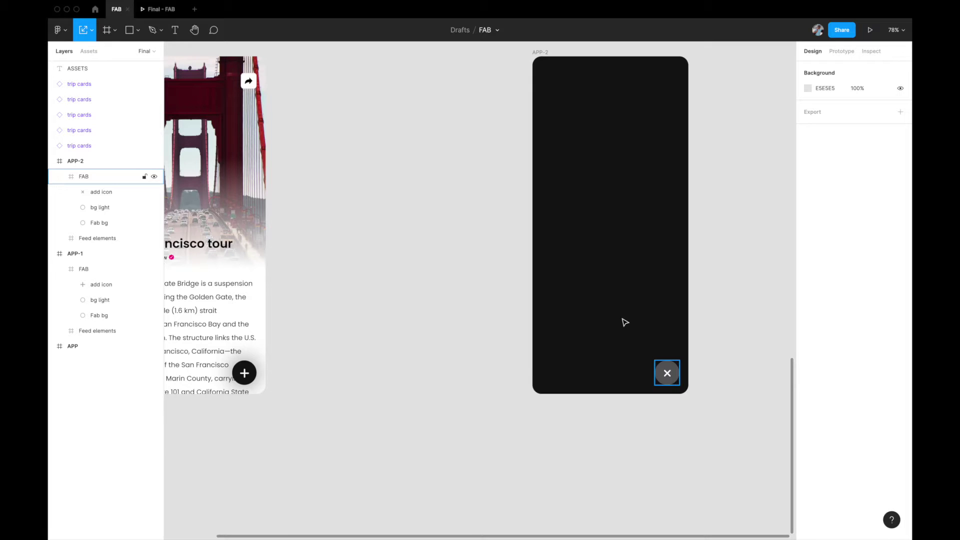
# Step: Link APP-1's FAB to the APP-2 frame with an On tap, Navigate to interaction using Smart animate, Ease out, 300ms
pyautogui.scroll(-2, 624, 322)
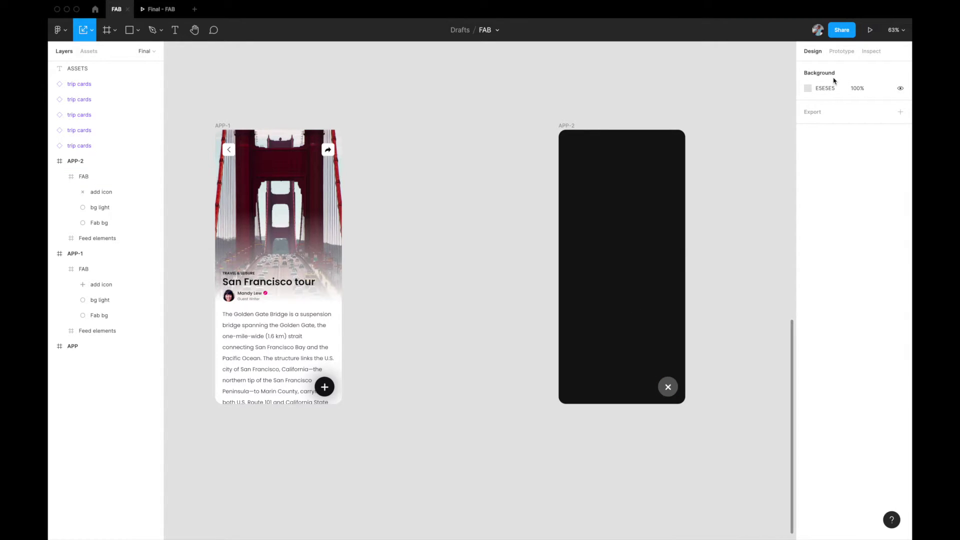
pyautogui.click(841, 51)
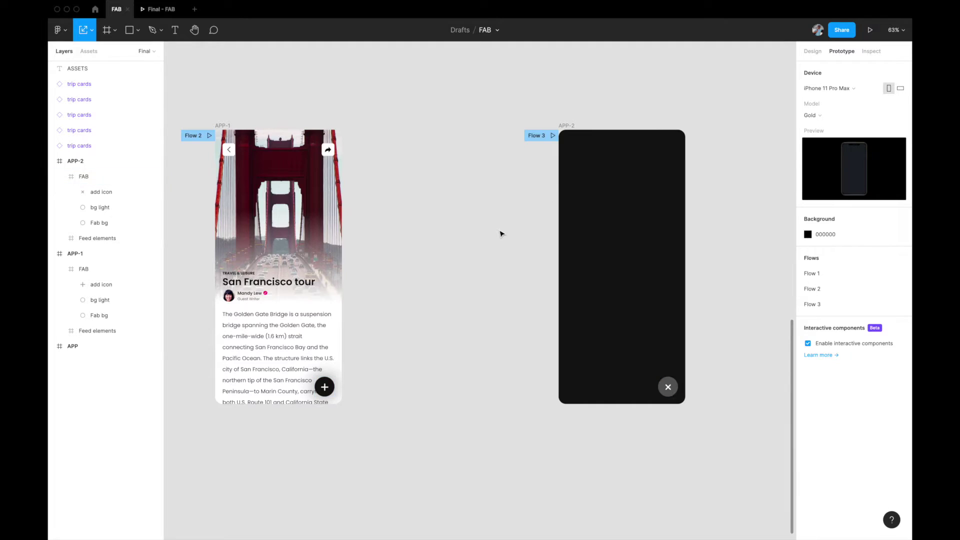
pyautogui.hscroll(-2, 502, 234)
pyautogui.click(342, 381)
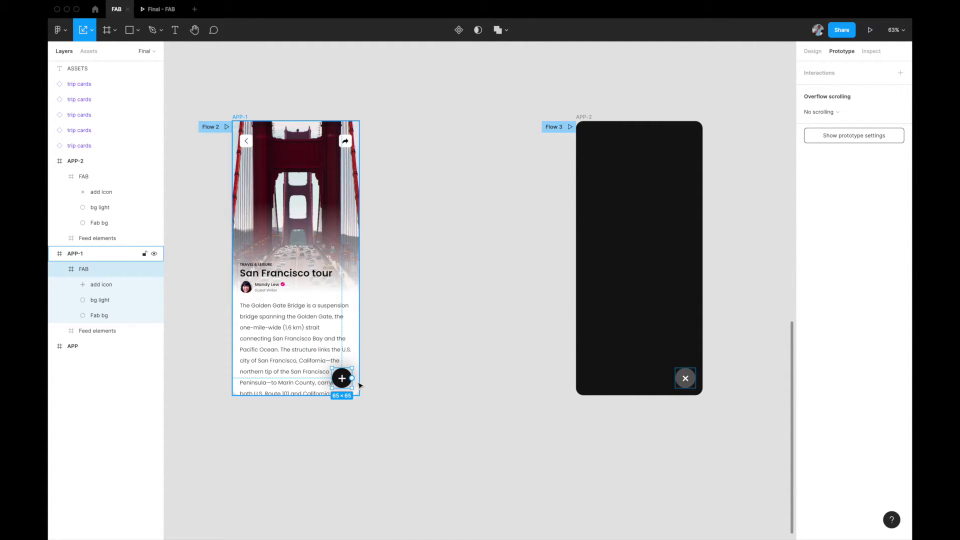
pyautogui.scroll(3, 359, 385)
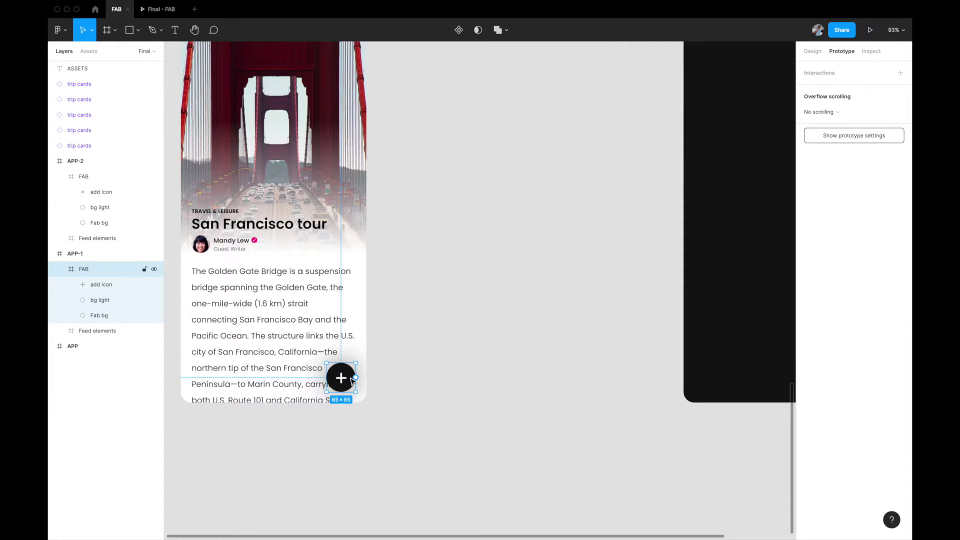
pyautogui.scroll(-3, 353, 380)
pyautogui.moveTo(354, 377); pyautogui.dragTo(565, 329)
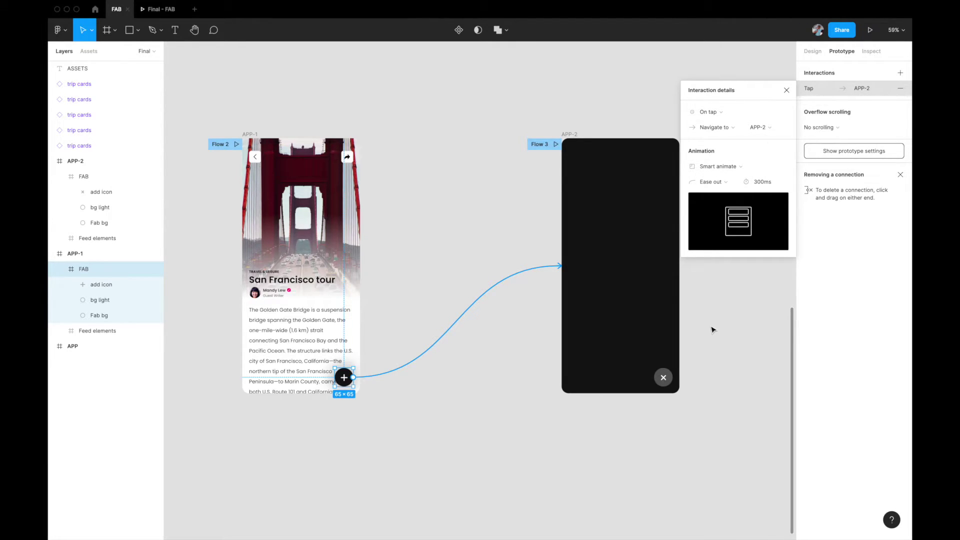
pyautogui.click(786, 89)
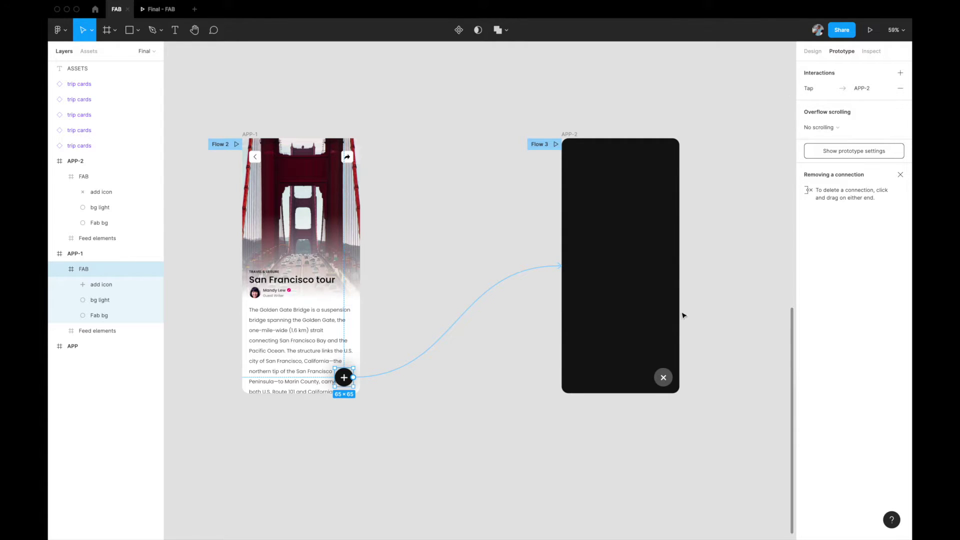
# Step: Link APP-2's FAB back to APP-1 with an On tap, Navigate to interaction using Smart animate, Ease out, 300ms
pyautogui.click(658, 385)
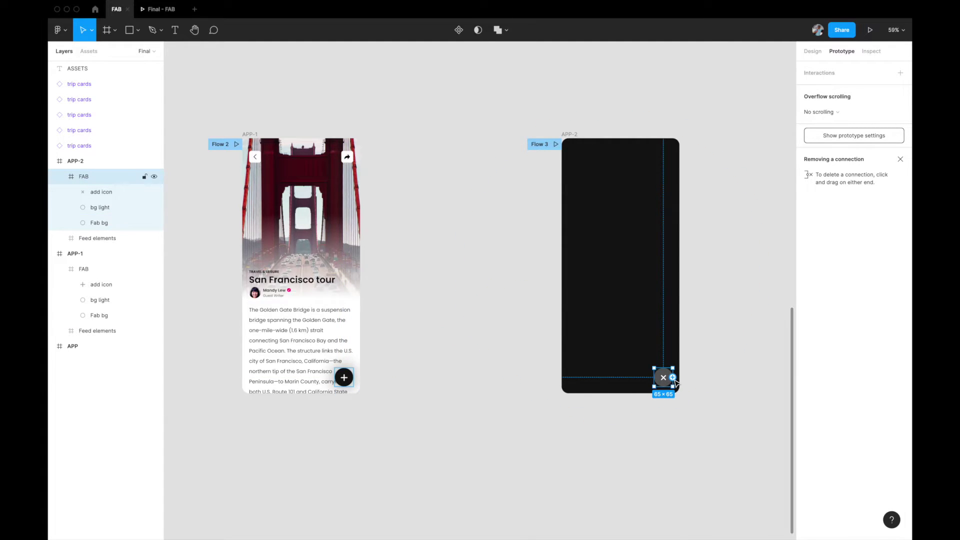
pyautogui.moveTo(673, 377); pyautogui.dragTo(356, 350)
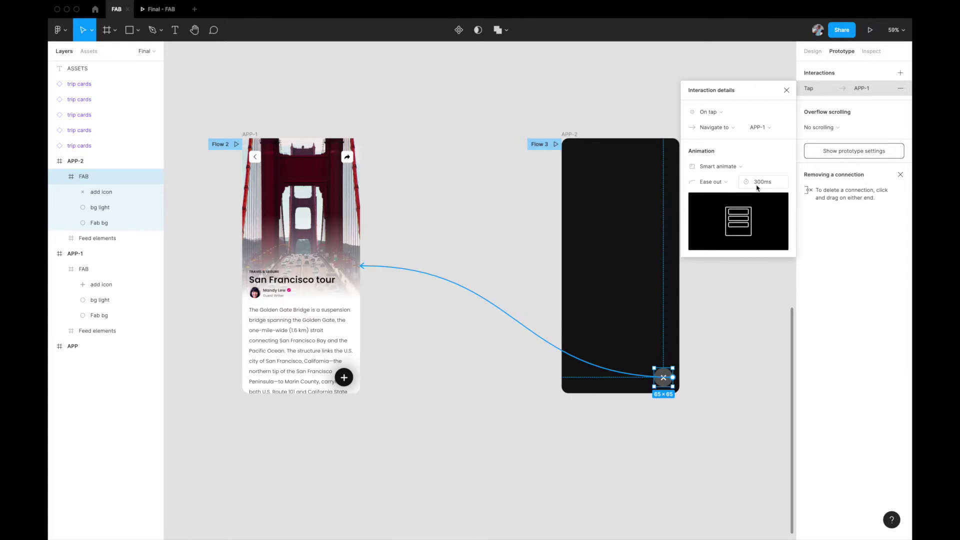
pyautogui.click(787, 90)
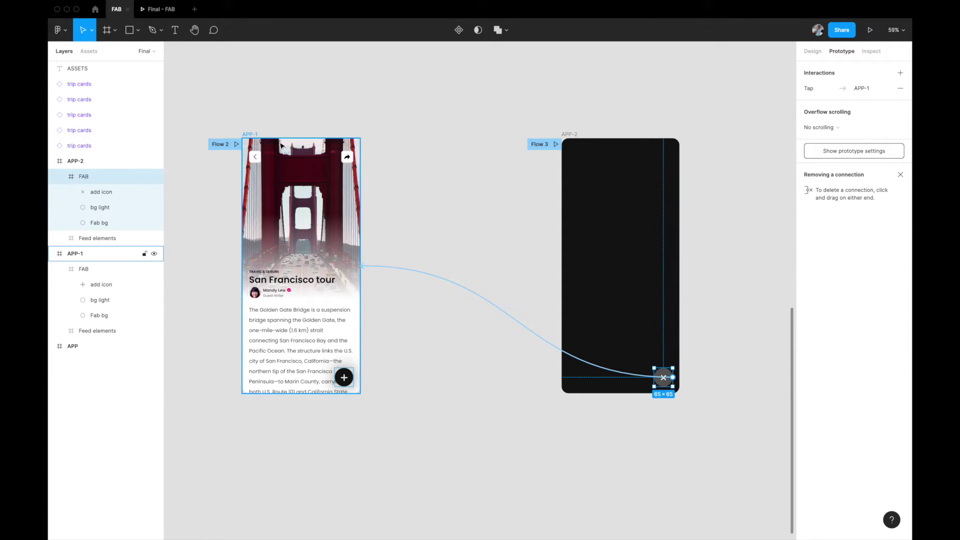
# Step: Preview the prototype from APP-1, test opening and closing the FAB several times, and return to the FAB design file
pyautogui.click(250, 134)
pyautogui.click(870, 30)
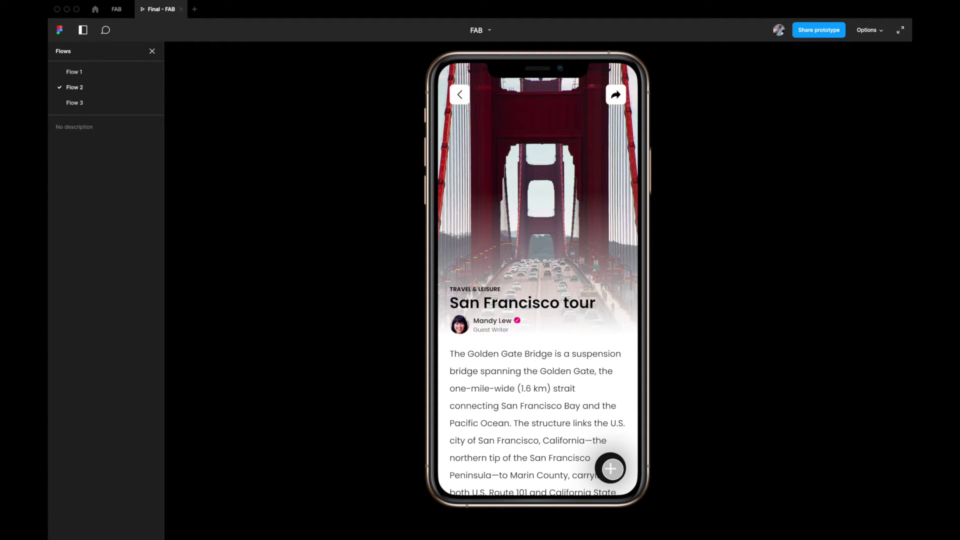
pyautogui.click(610, 469)
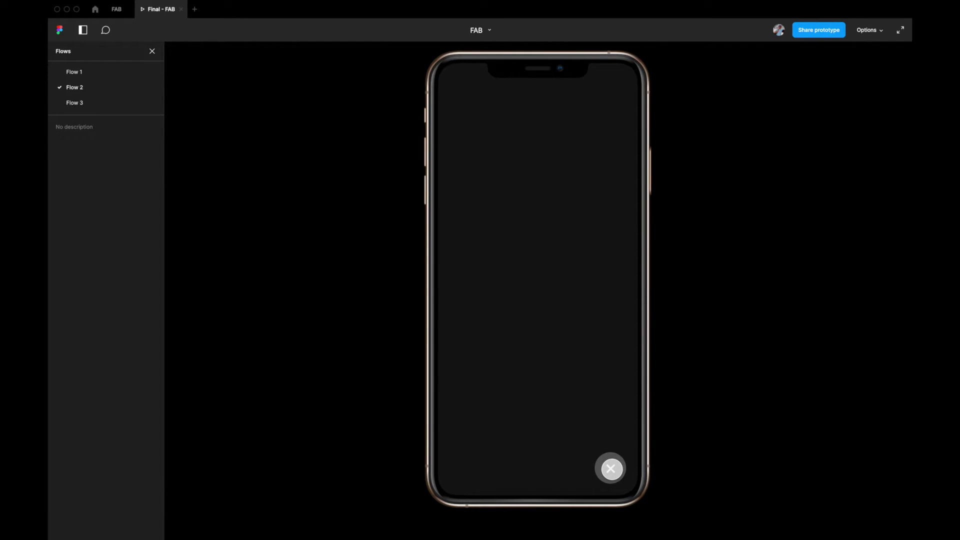
pyautogui.click(611, 468)
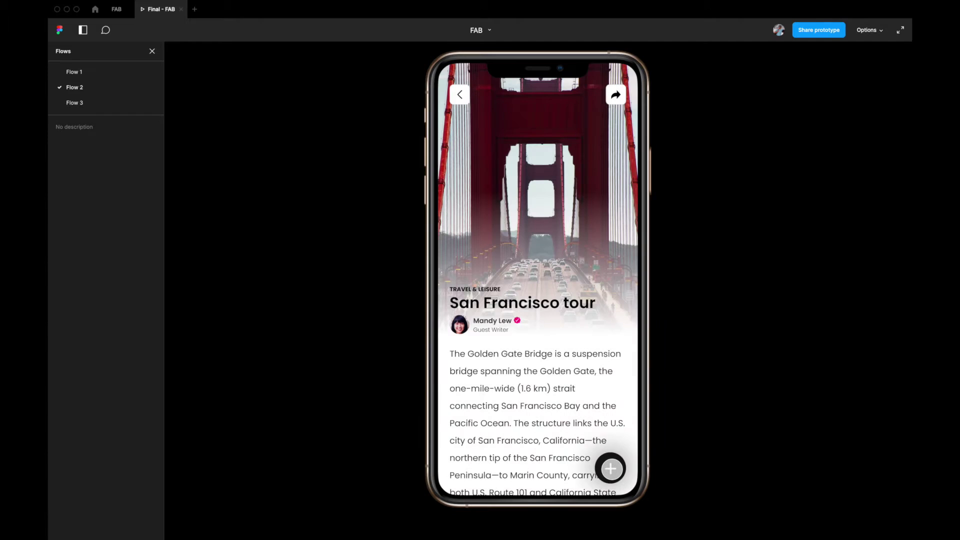
pyautogui.click(611, 468)
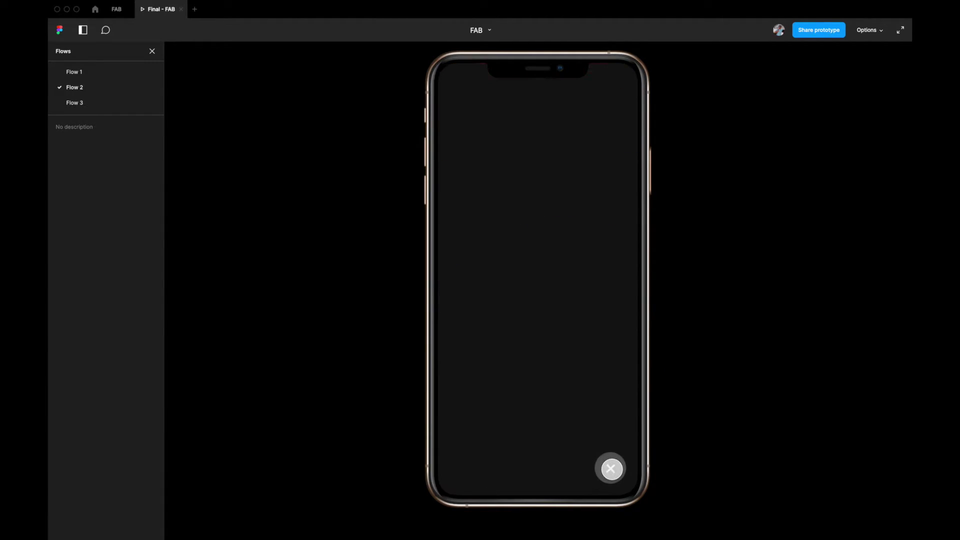
pyautogui.click(610, 469)
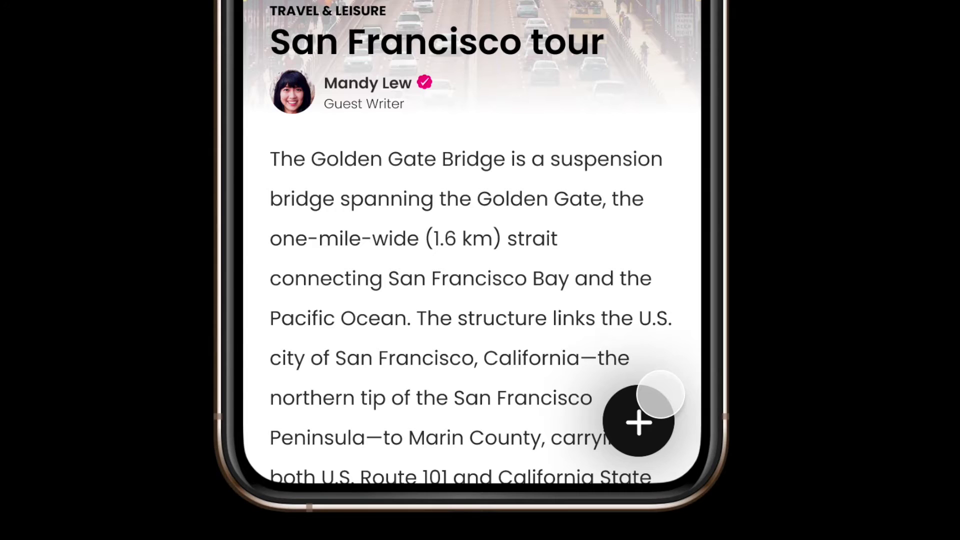
pyautogui.click(660, 394)
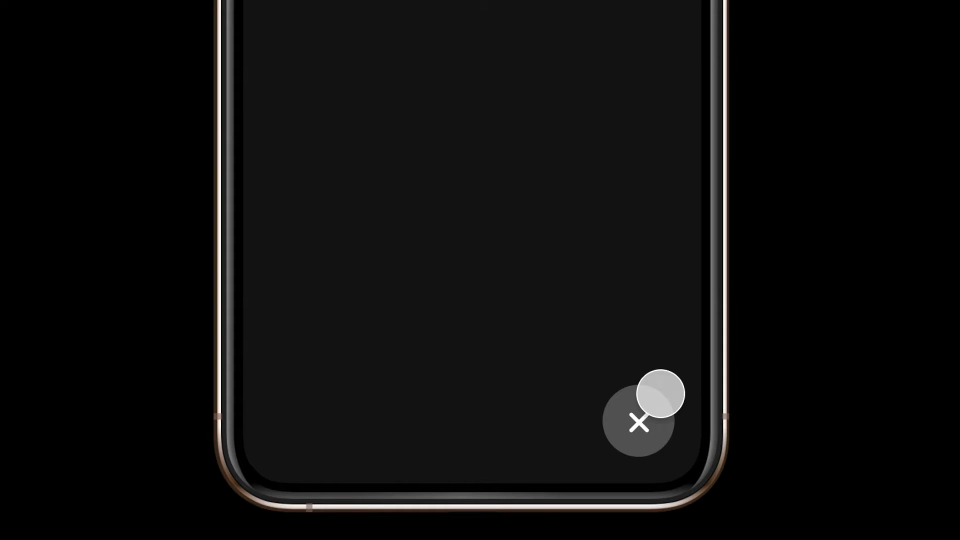
pyautogui.click(660, 395)
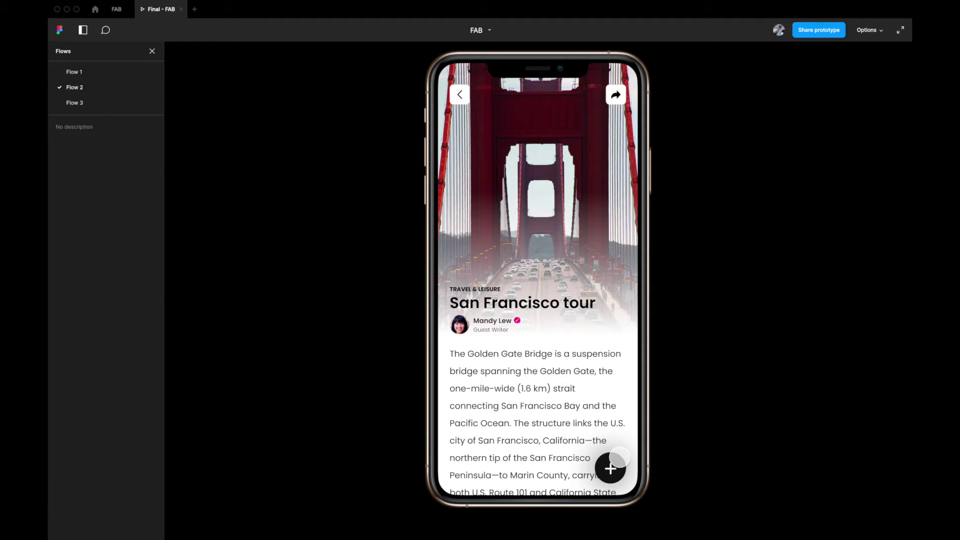
pyautogui.click(118, 11)
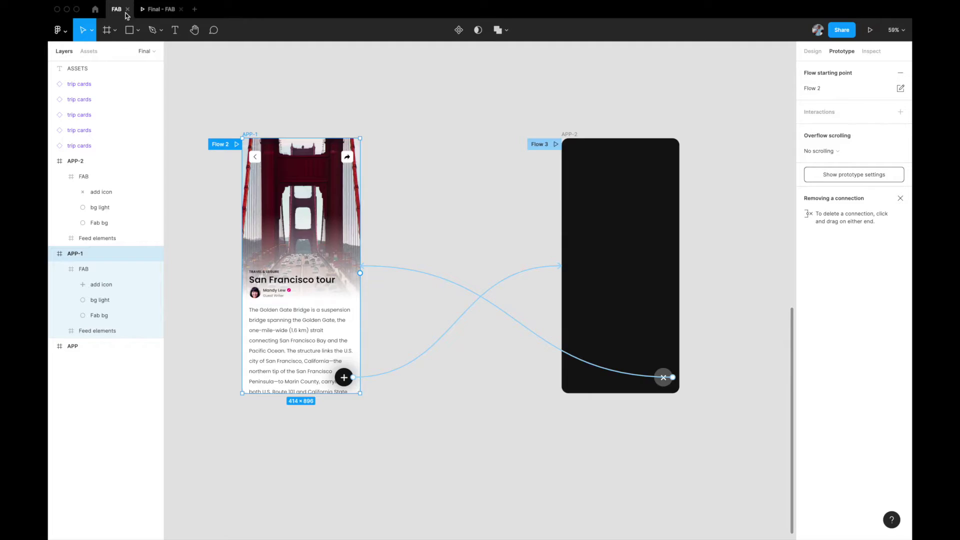
pyautogui.hscroll(2, 389, 284)
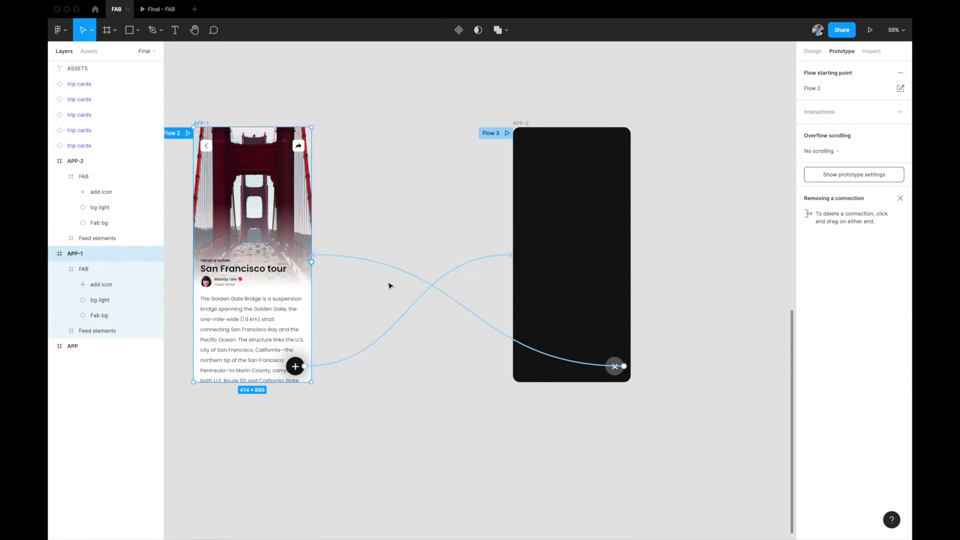
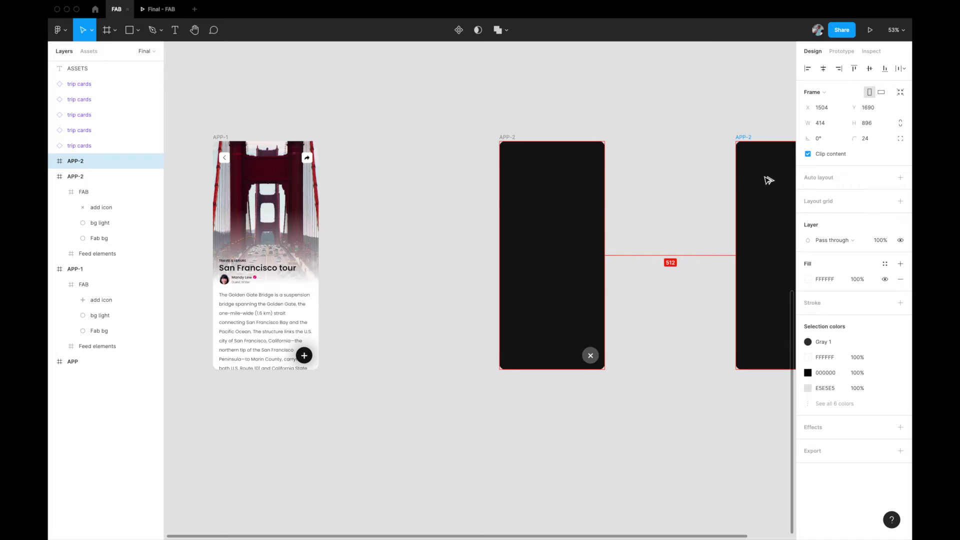
# Step: Rename the duplicated APP-2 frame as APP-3
pyautogui.hscroll(3, 653, 204)
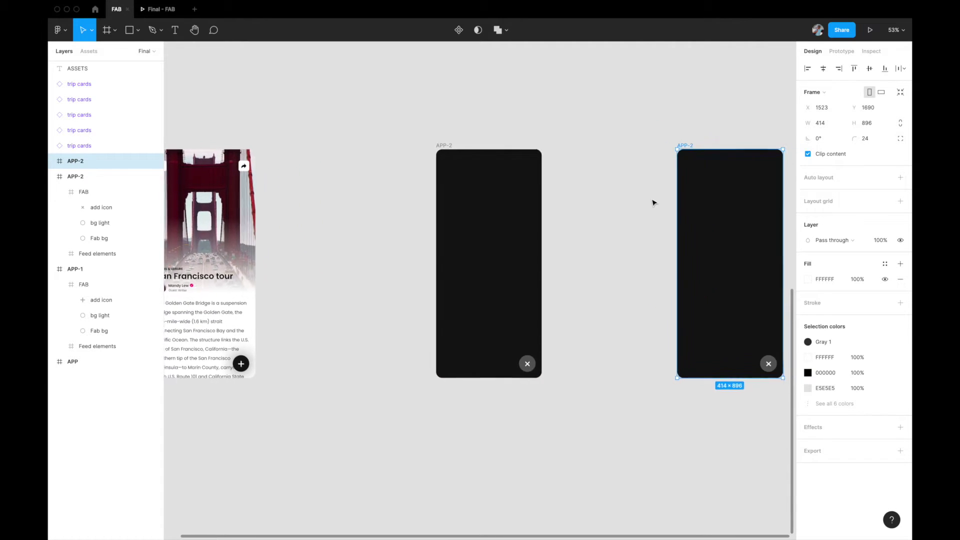
pyautogui.doubleClick(75, 161)
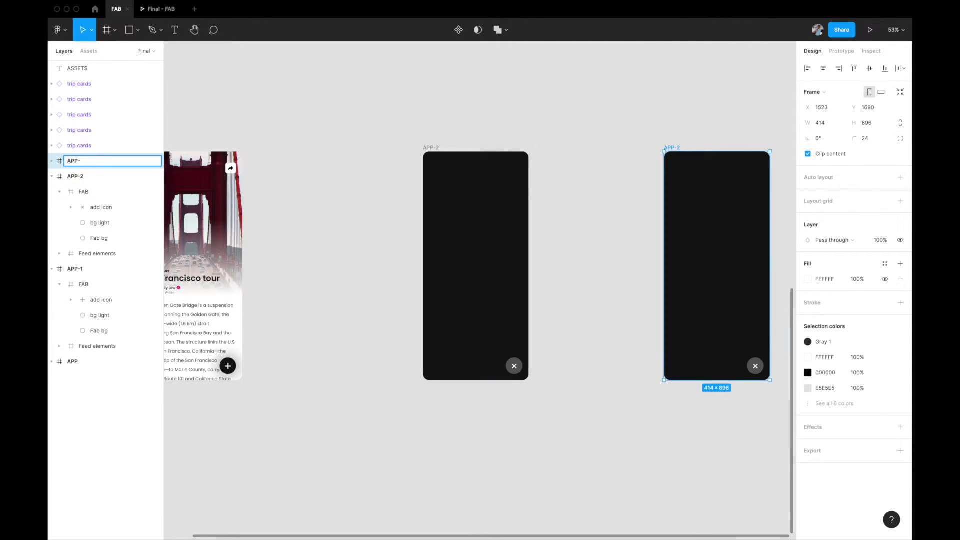
pyautogui.write('3')
pyautogui.press('Return')
pyautogui.click(437, 94)
# Step: Add the text "Save to wishlist" near the top of APP-3 and move its layer out of Feed elements, above the FAB
pyautogui.hscroll(3, 534, 176)
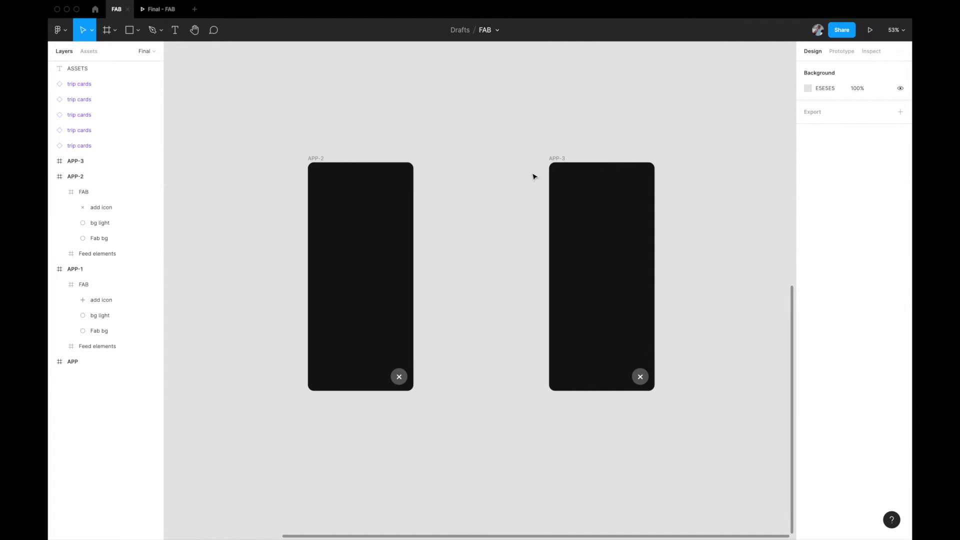
pyautogui.scroll(5, 534, 176)
pyautogui.press('t')
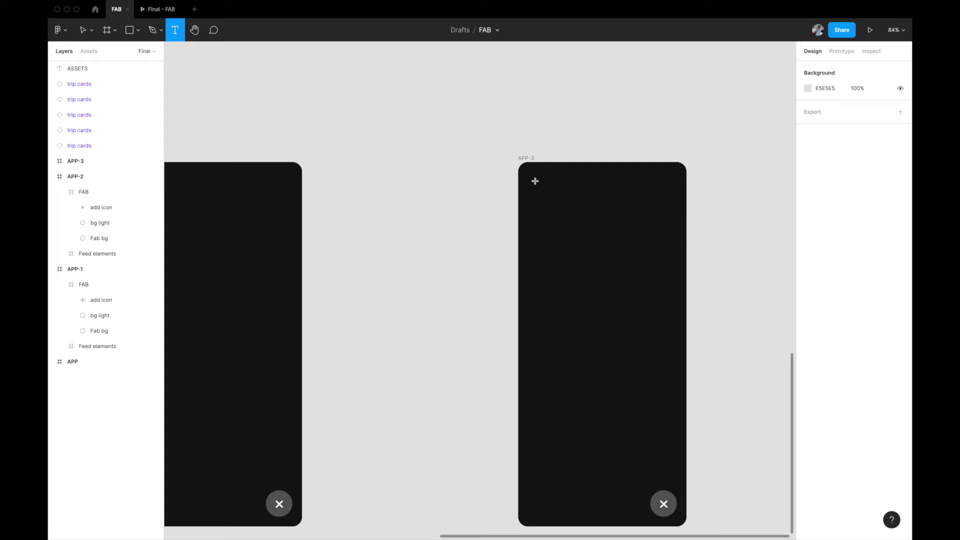
pyautogui.click(535, 181)
pyautogui.write('S')
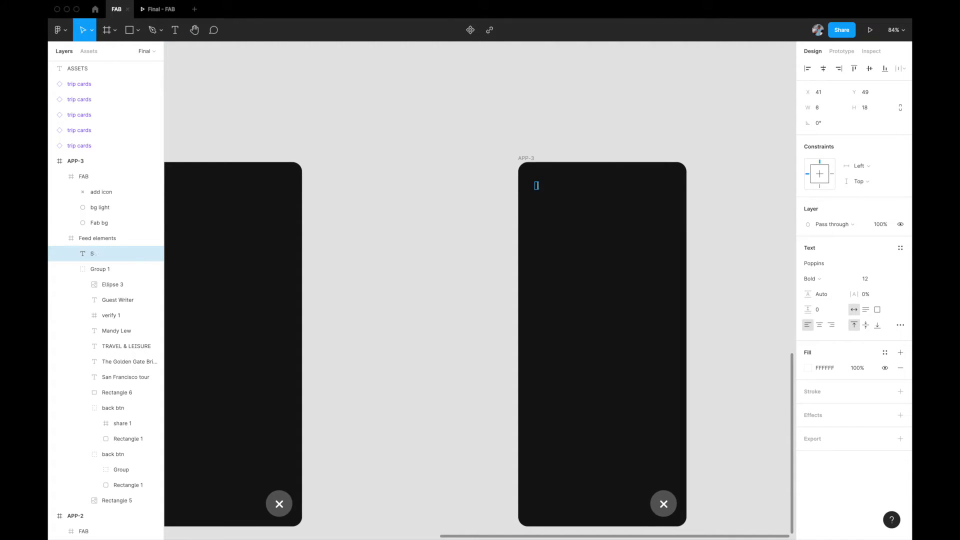
pyautogui.write('ave t wishlist')
pyautogui.press('Escape')
pyautogui.moveTo(101, 253); pyautogui.dragTo(100, 173)
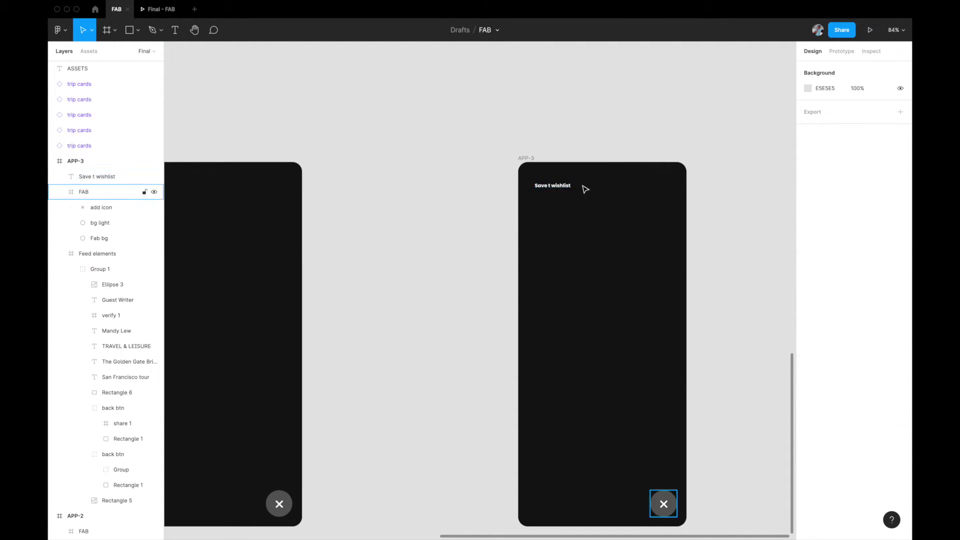
pyautogui.scroll(2, 580, 186)
pyautogui.write('o')
pyautogui.press('Escape')
# Step: Set the "Save to wishlist" heading's font size to 32 and place it at X 24, Y 96 in APP-3
pyautogui.click(864, 294)
pyautogui.write('32')
pyautogui.press('Return')
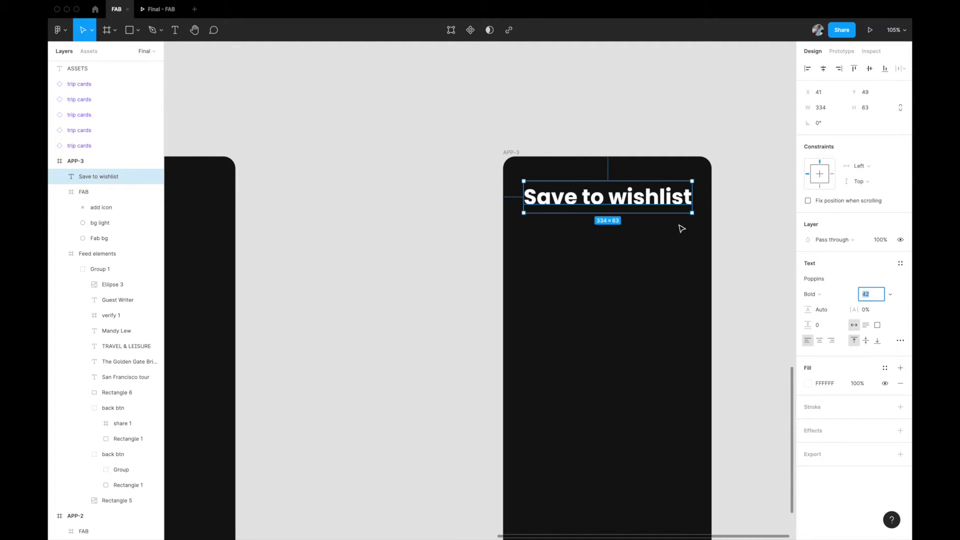
pyautogui.moveTo(543, 198); pyautogui.dragTo(526, 216)
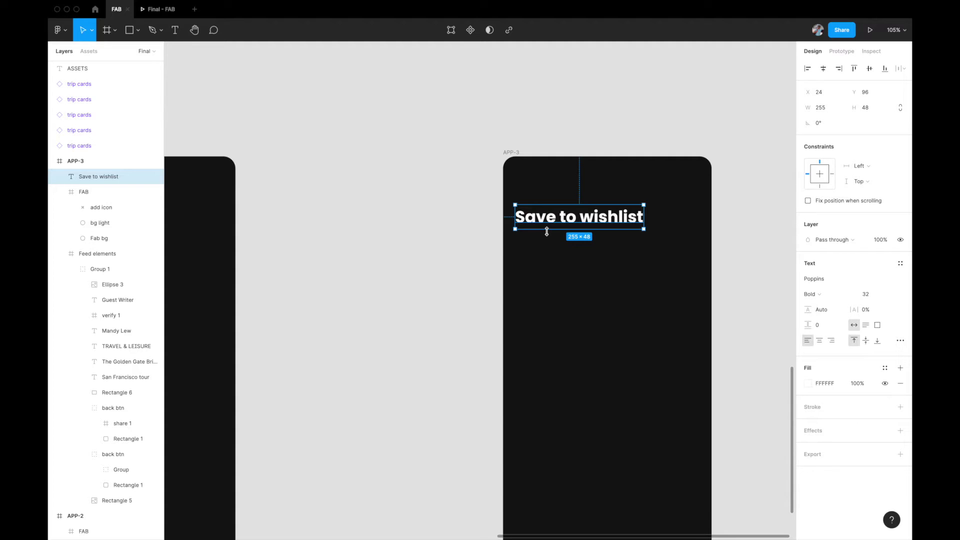
pyautogui.click(462, 261)
# Step: Copy the five trip cards from the ASSETS area and paste them into the APP-3 frame
pyautogui.keyDown('ctrl'); pyautogui.scroll(-5, 462, 262); pyautogui.keyUp('ctrl')
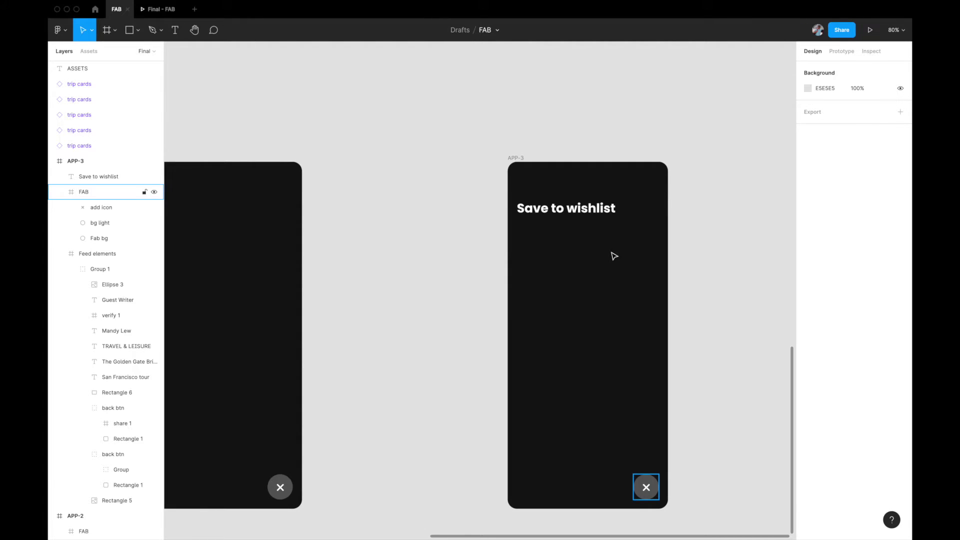
pyautogui.keyDown('ctrl'); pyautogui.scroll(-5, 615, 256); pyautogui.keyUp('ctrl')
pyautogui.scroll(6, 612, 253)
pyautogui.keyDown('ctrl'); pyautogui.scroll(3, 396, 229); pyautogui.keyUp('ctrl')
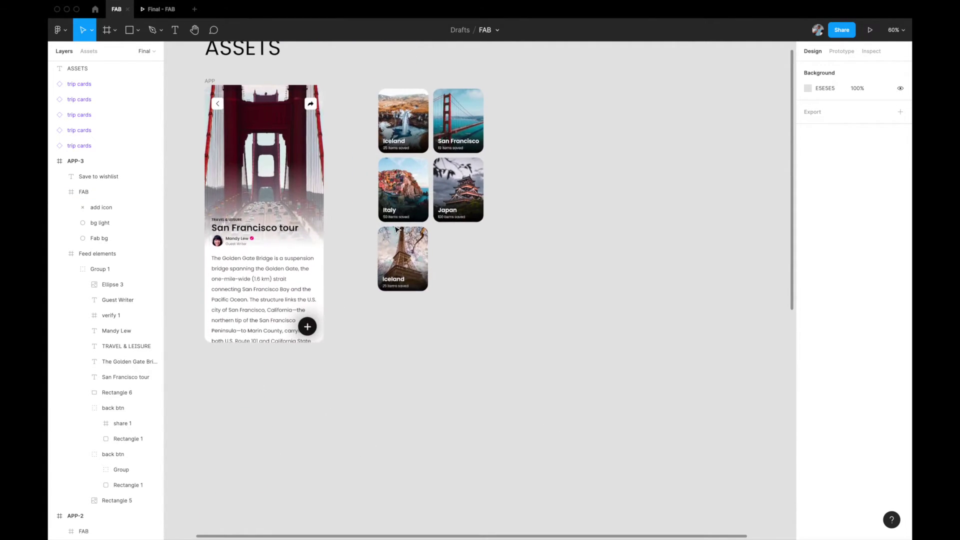
pyautogui.scroll(1, 396, 229)
pyautogui.moveTo(372, 97); pyautogui.dragTo(478, 315)
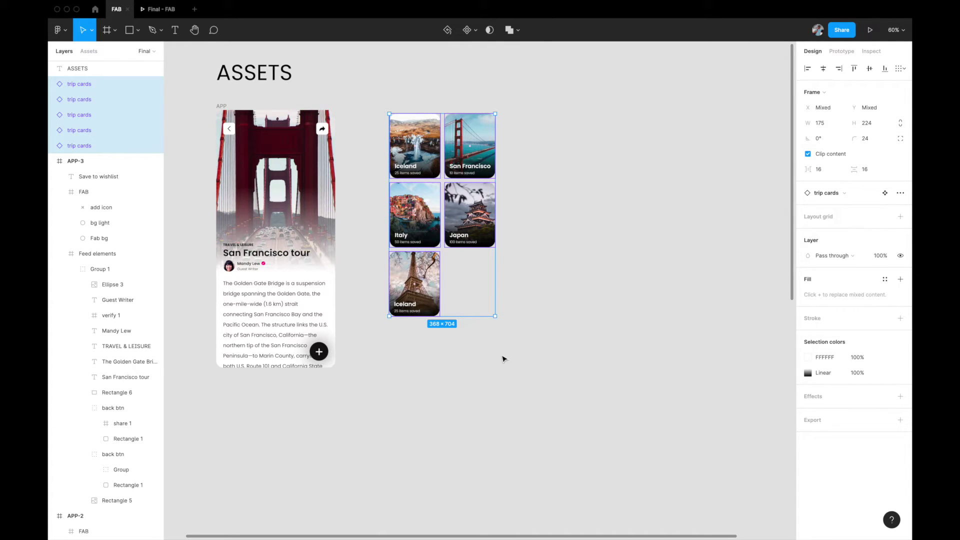
pyautogui.scroll(-10, 502, 358)
pyautogui.click(573, 284)
pyautogui.scroll(-3, 573, 290)
pyautogui.scroll(5, 574, 294)
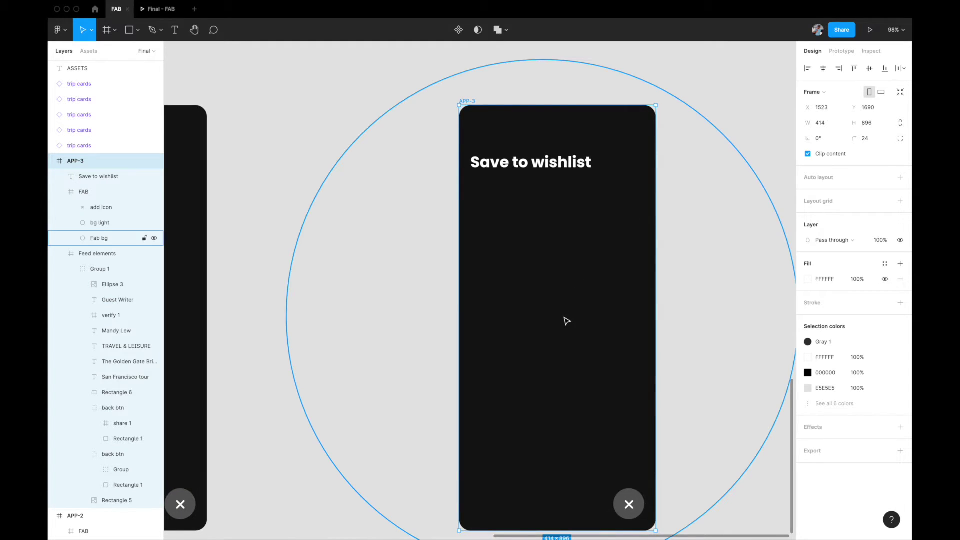
pyautogui.hotkey('ctrl', 'v')
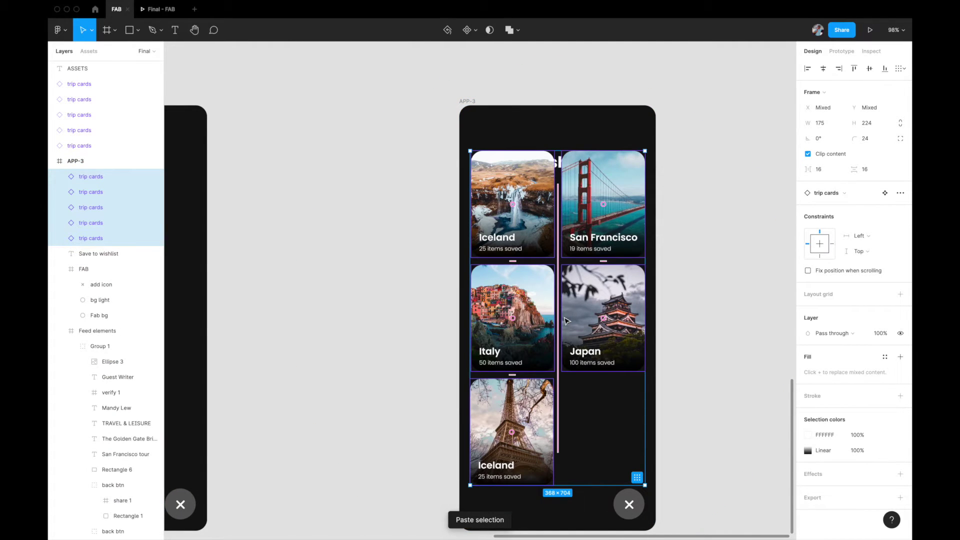
# Step: Move the "Save to wishlist" layer above the trip cards in APP-3 and raise the heading about 50 px
pyautogui.click(87, 255)
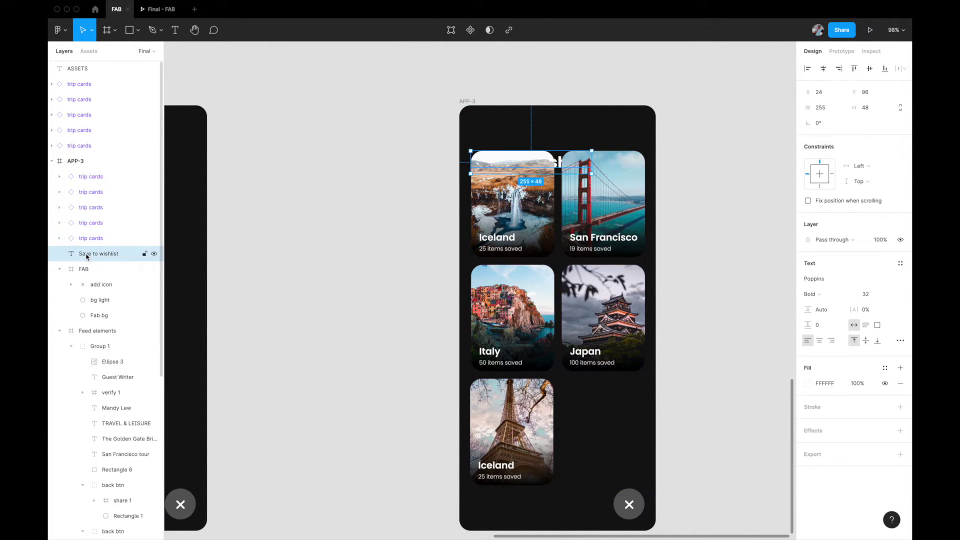
pyautogui.moveTo(87, 257); pyautogui.dragTo(90, 171)
pyautogui.hotkey('shift', 'Up')
pyautogui.hotkey('shift', 'Up')
pyautogui.hotkey('shift', 'Up')
pyautogui.hotkey('shift', 'Up')
pyautogui.hotkey('shift', 'Up')
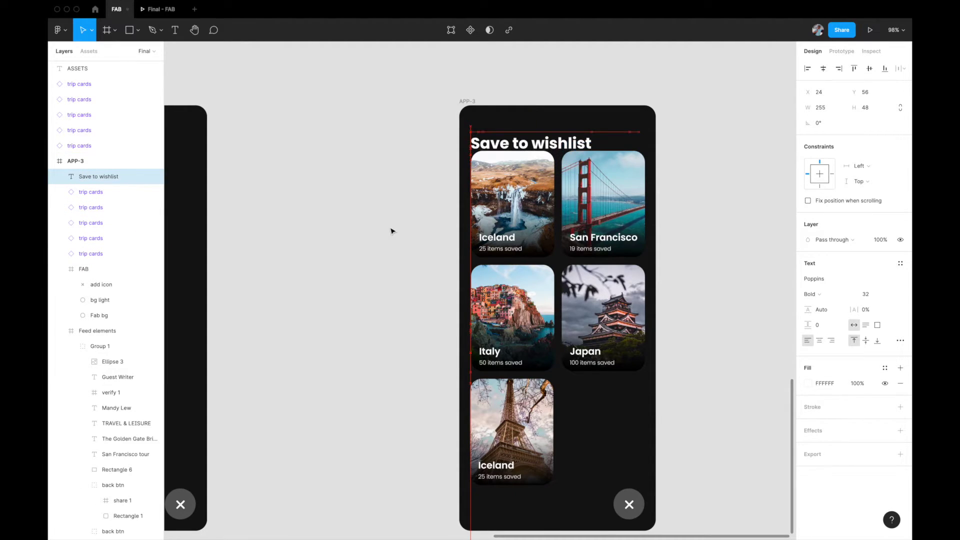
# Step: Move all five trip cards in APP-3 down about 50 px and place the "Save to wishlist" heading at Y 66
pyautogui.click(500, 220)
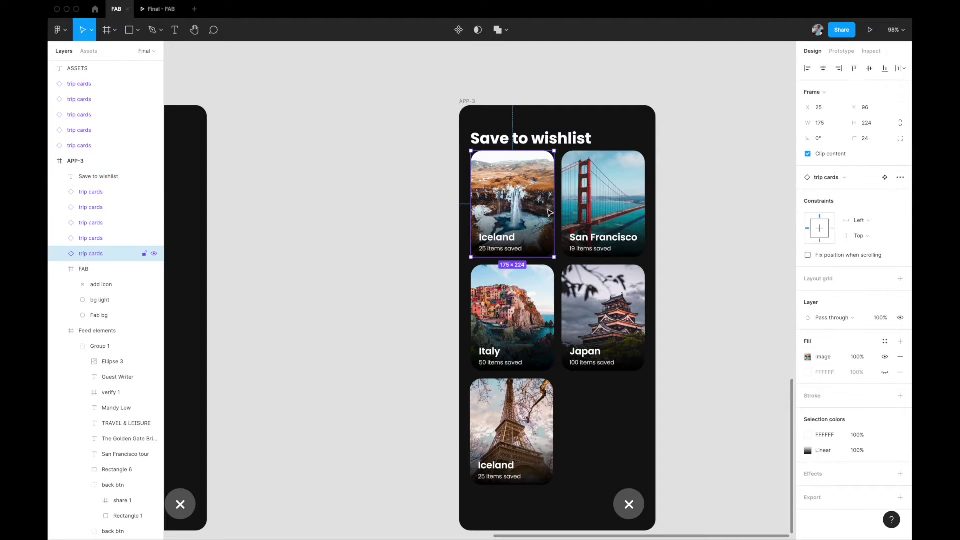
pyautogui.keyDown('shift'); pyautogui.click(597, 215); pyautogui.keyUp('shift')
pyautogui.keyDown('shift'); pyautogui.click(590, 286); pyautogui.keyUp('shift')
pyautogui.keyDown('shift'); pyautogui.click(513, 300); pyautogui.keyUp('shift')
pyautogui.keyDown('shift'); pyautogui.click(516, 401); pyautogui.keyUp('shift')
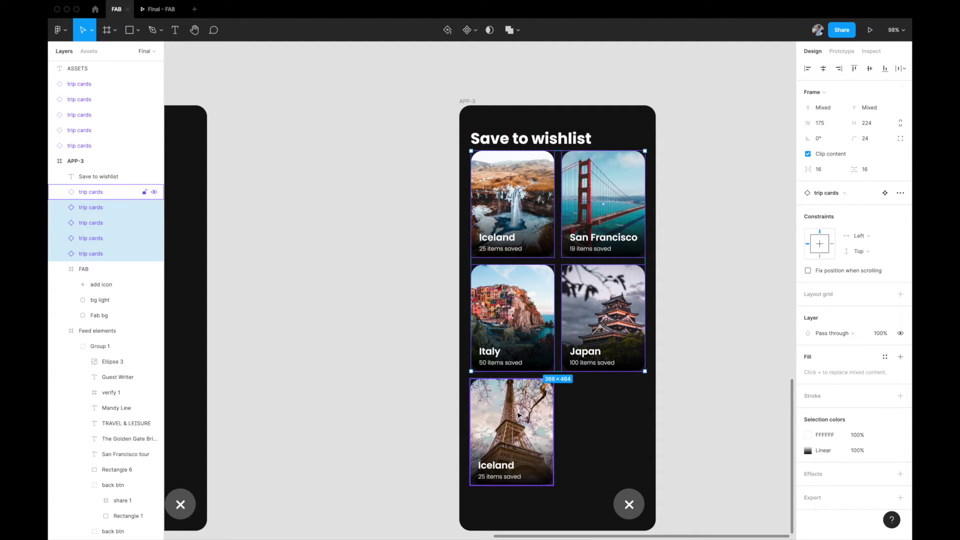
pyautogui.moveTo(516, 401); pyautogui.dragTo(517, 424)
pyautogui.moveTo(520, 131); pyautogui.dragTo(519, 136)
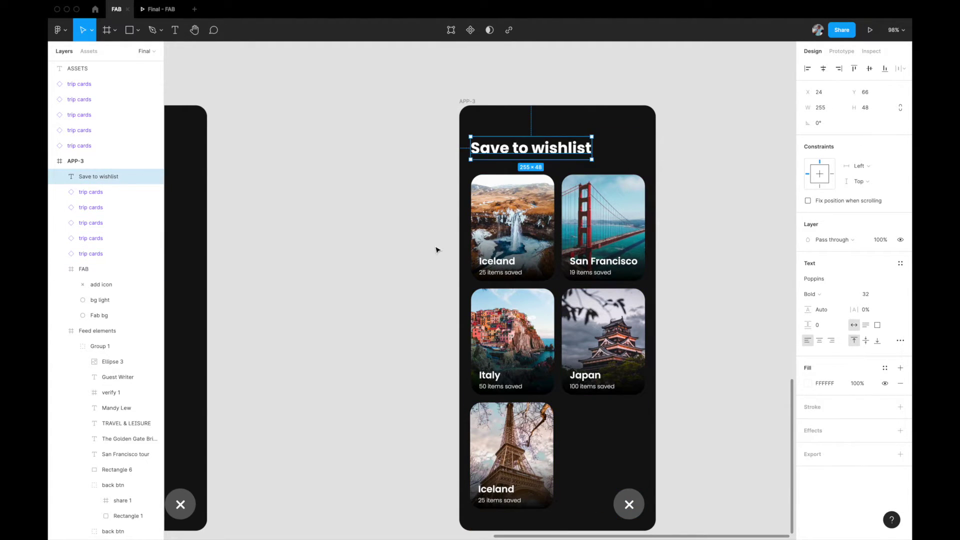
pyautogui.click(417, 263)
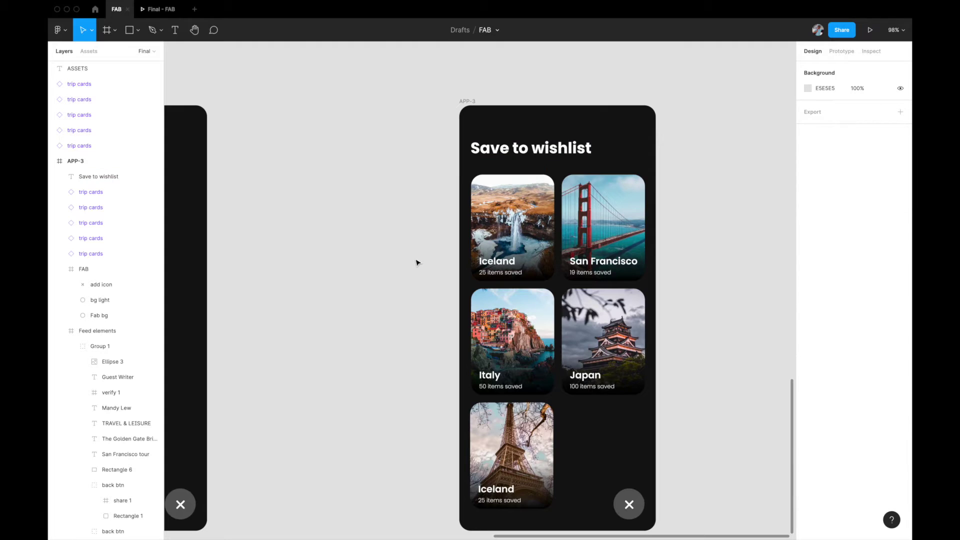
pyautogui.scroll(-3, 418, 262)
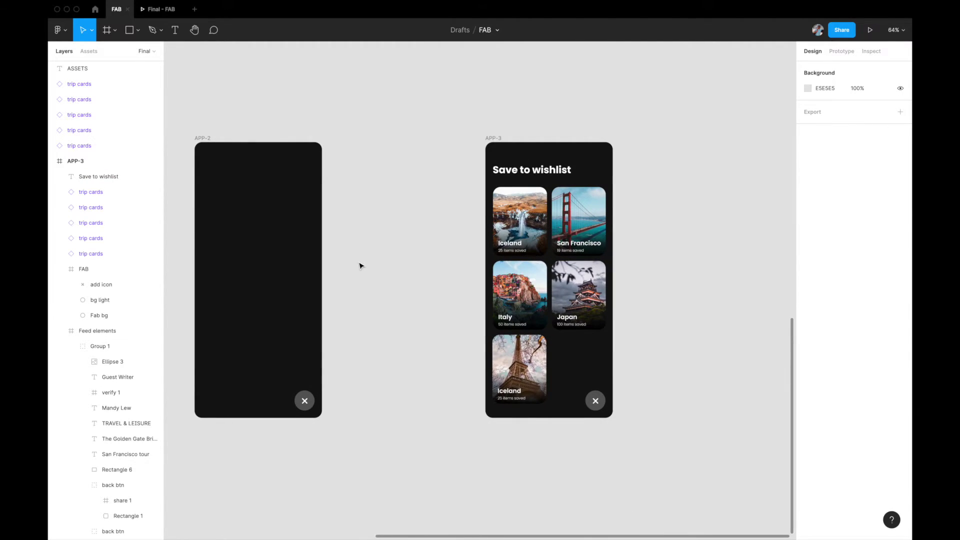
pyautogui.hscroll(-3, 360, 265)
pyautogui.click(361, 266)
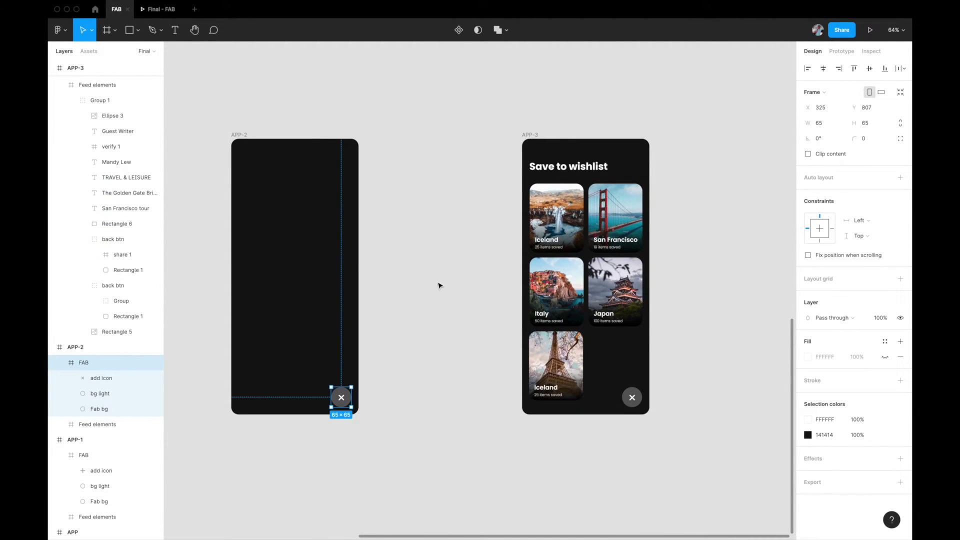
pyautogui.click(511, 214)
pyautogui.hscroll(-3, 511, 214)
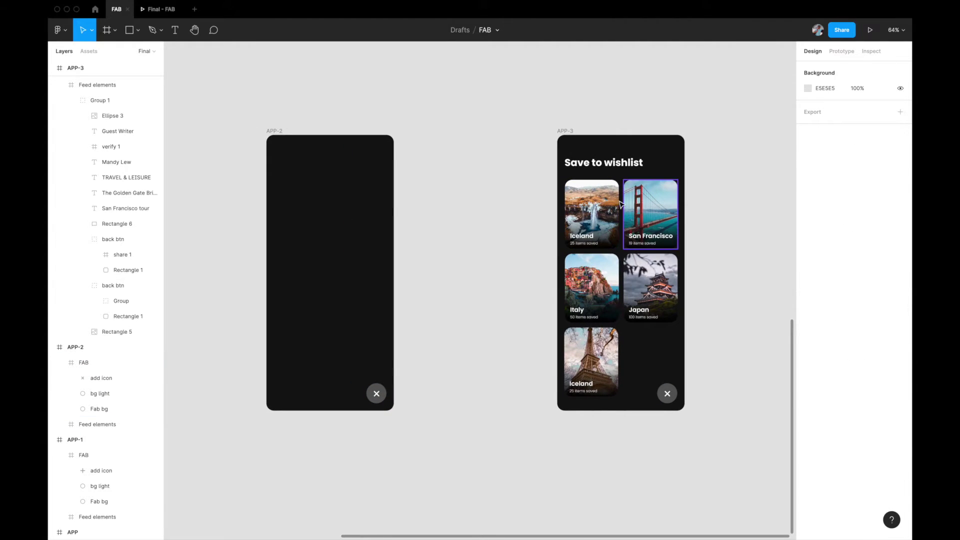
pyautogui.hscroll(-3, 293, 253)
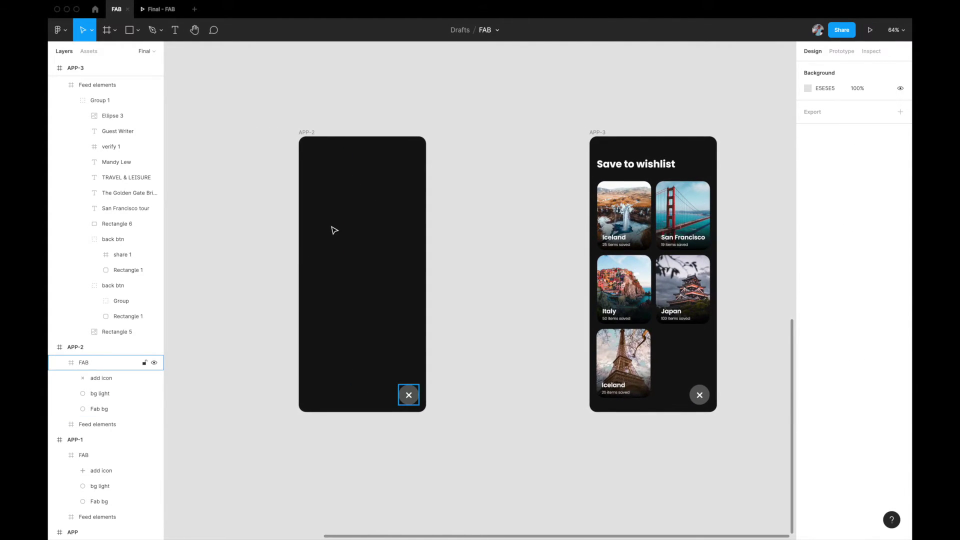
pyautogui.hscroll(-6, 334, 230)
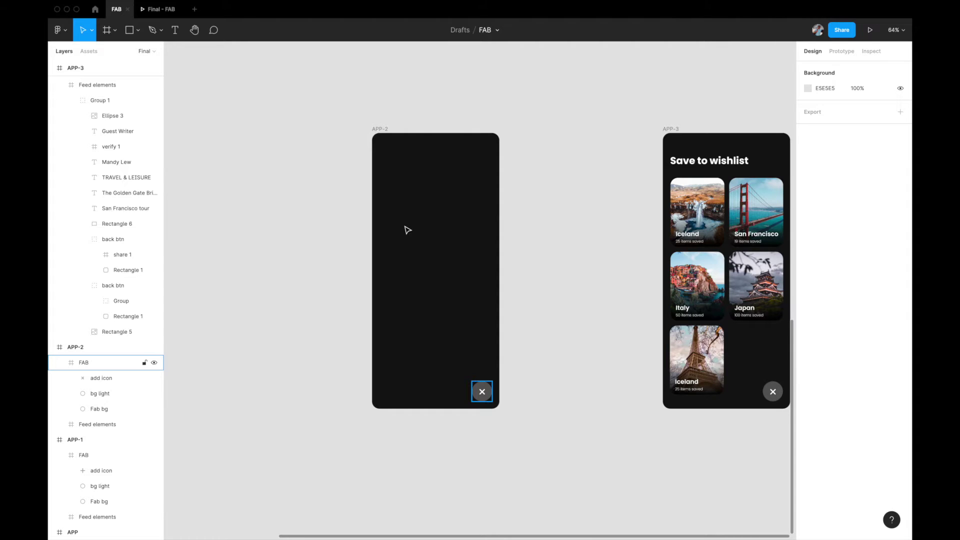
pyautogui.hscroll(3, 407, 230)
pyautogui.scroll(-1, 408, 230)
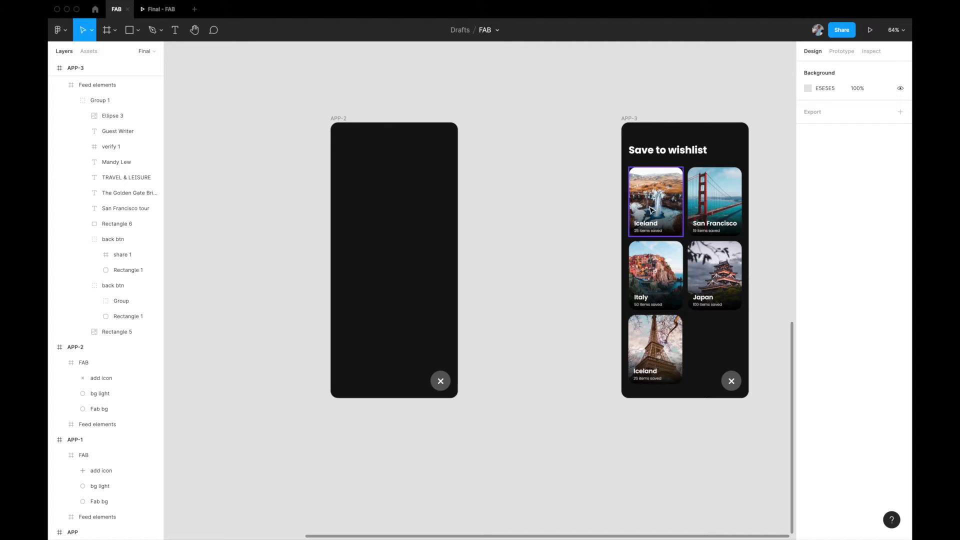
# Step: Link the APP-2 frame to APP-3 with an After delay 800ms, Navigate to interaction using Smart animate, Ease out, 300ms
pyautogui.click(339, 119)
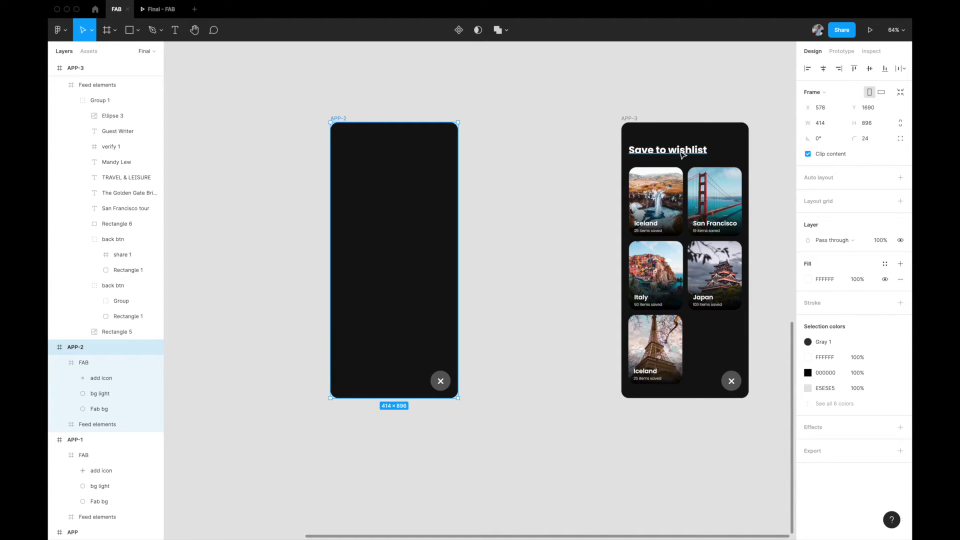
pyautogui.click(847, 53)
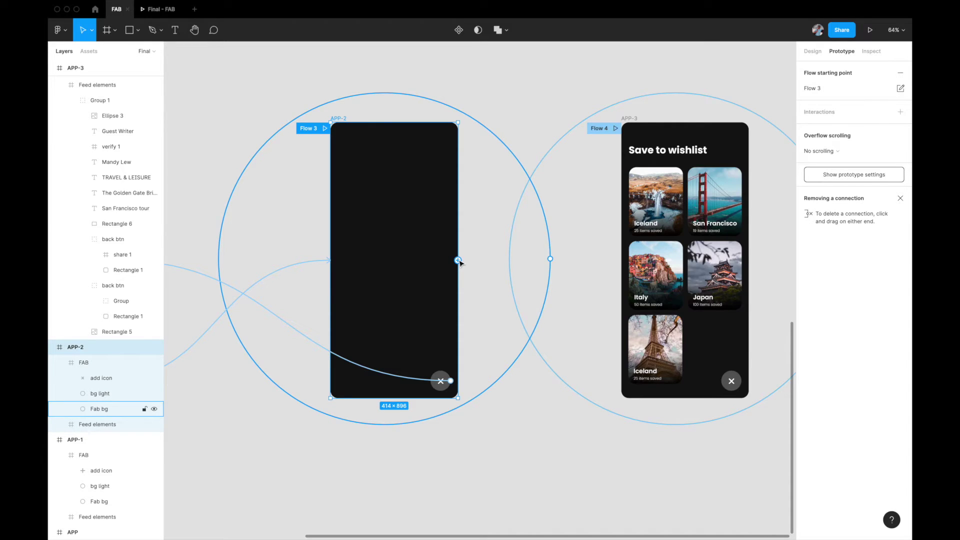
pyautogui.moveTo(458, 260); pyautogui.dragTo(628, 236)
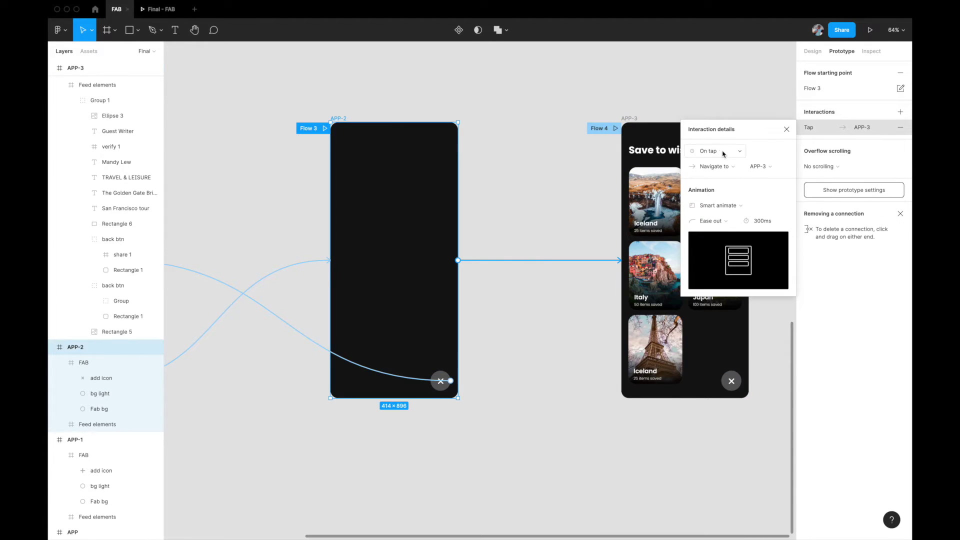
pyautogui.click(722, 154)
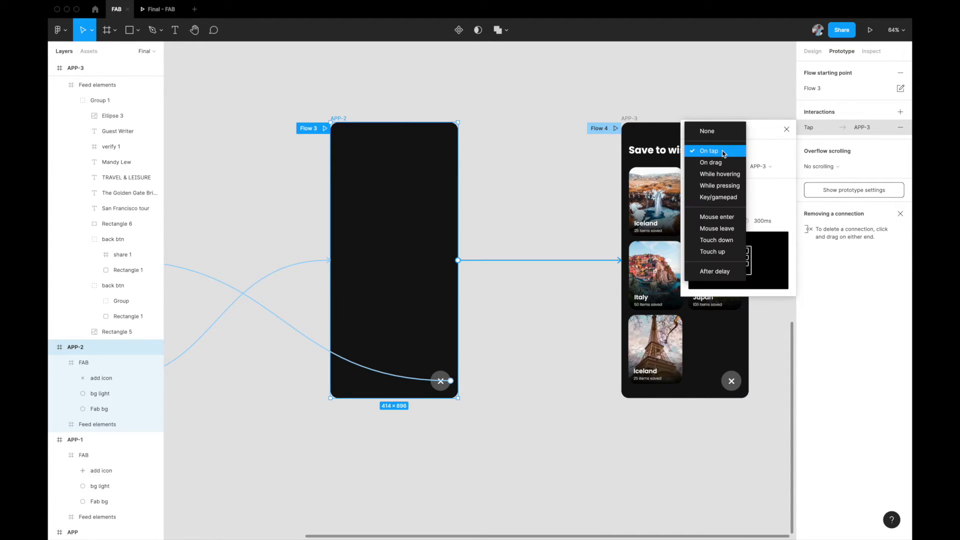
pyautogui.click(717, 270)
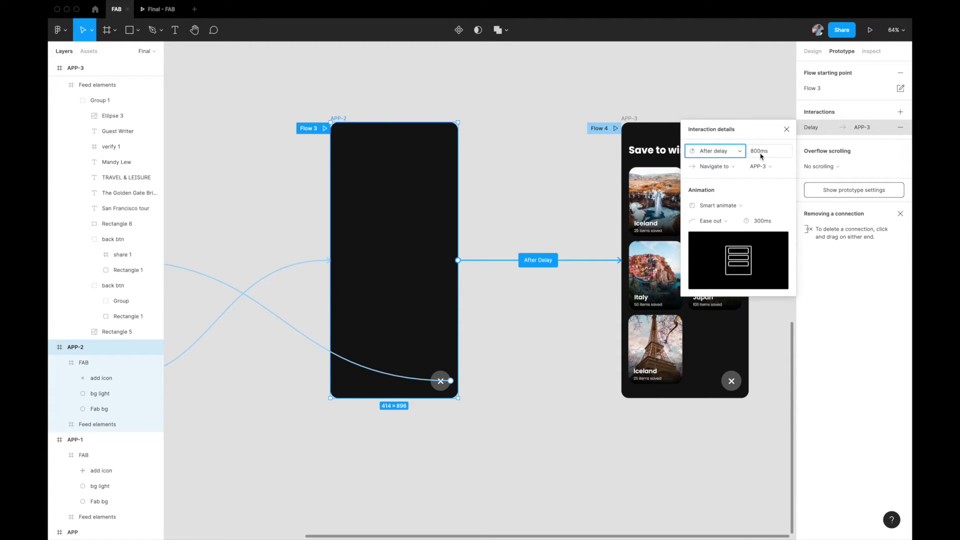
pyautogui.click(607, 236)
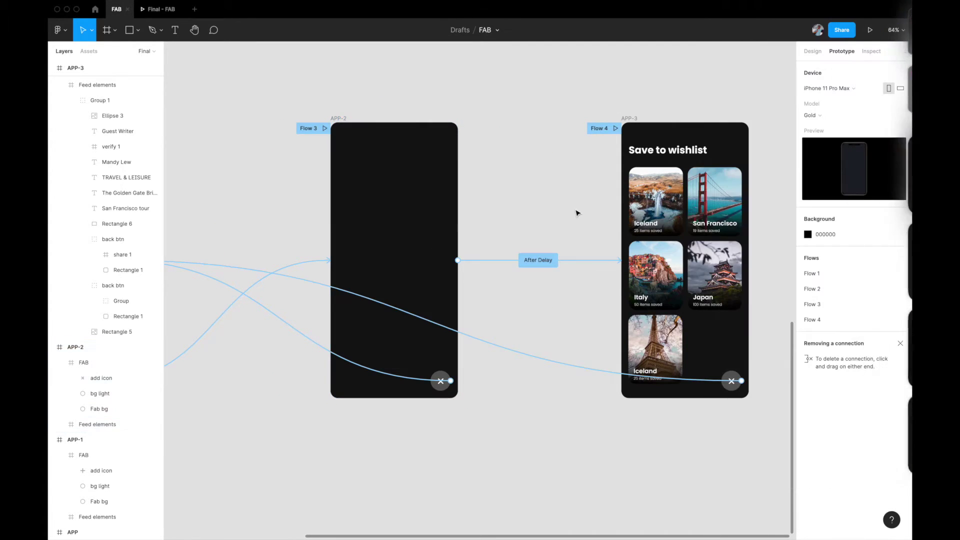
# Step: Review the interaction details of the After delay connection between APP-2 and APP-3
pyautogui.click(627, 119)
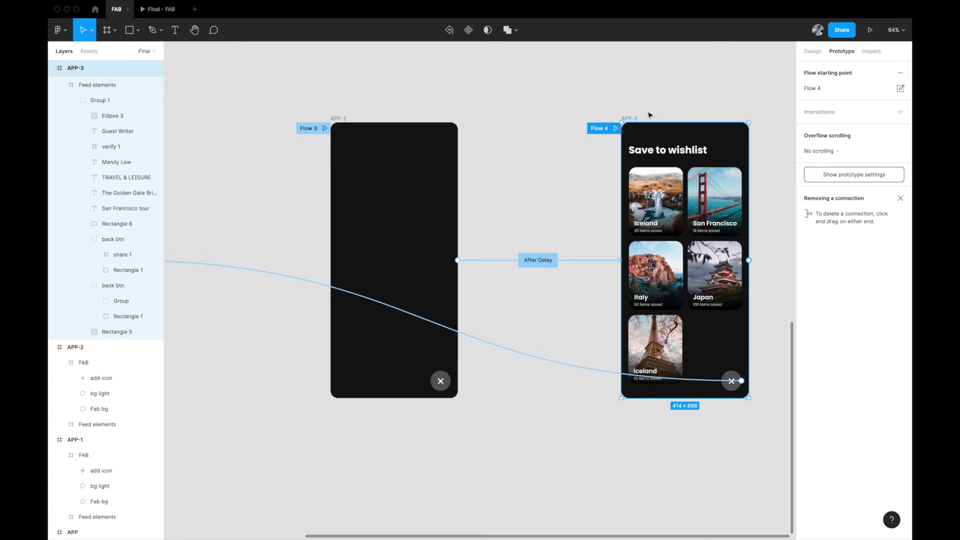
pyautogui.click(552, 261)
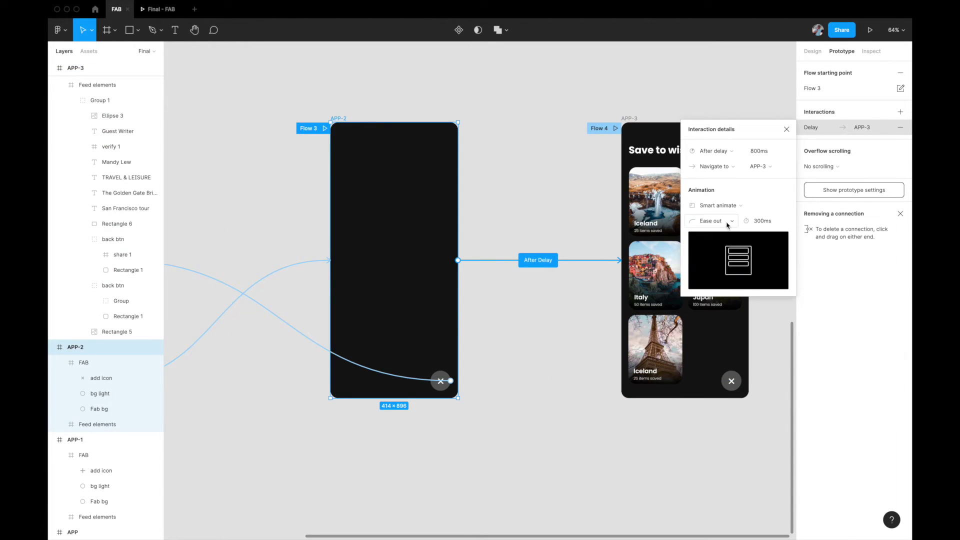
pyautogui.click(786, 131)
# Step: Preview the prototype from APP-1, opening the wishlist with the FAB and trying its close button
pyautogui.scroll(-5, 786, 134)
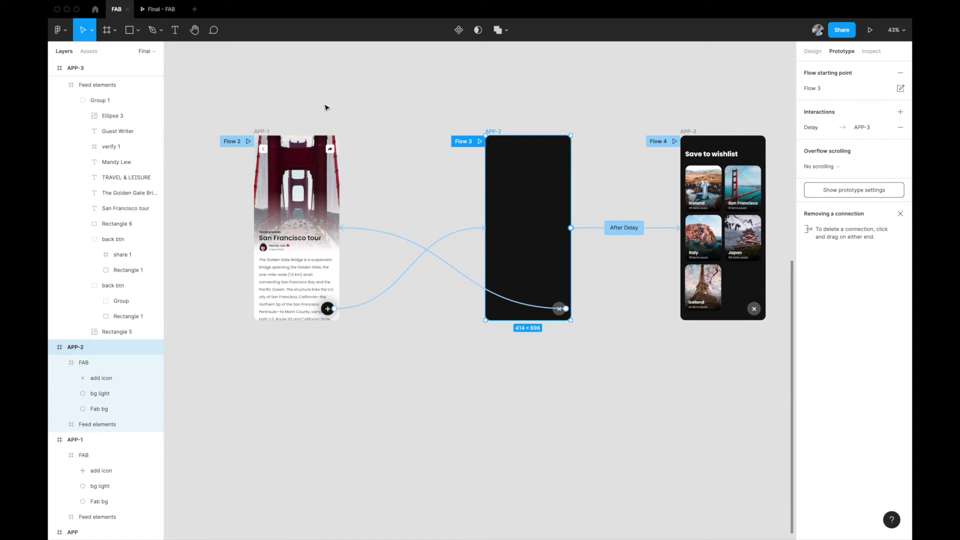
pyautogui.click(261, 131)
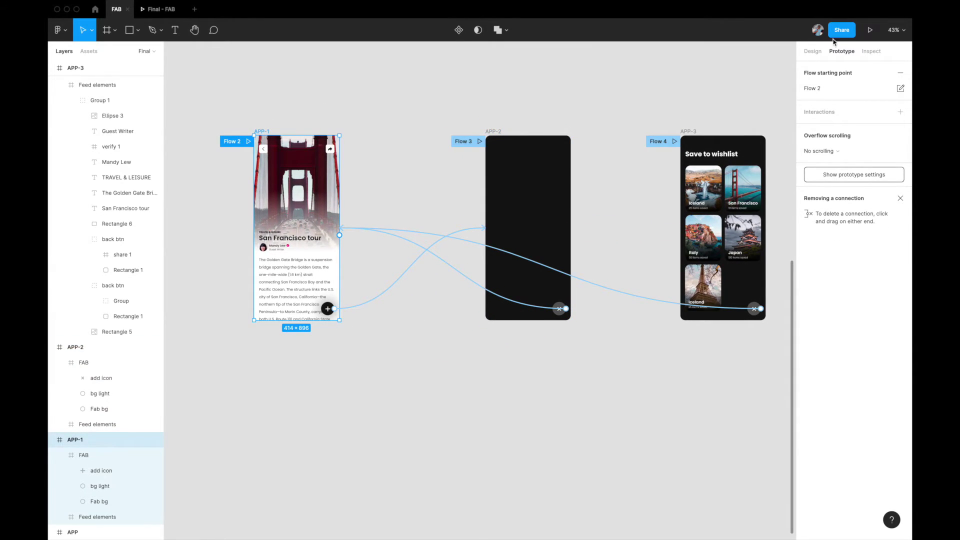
pyautogui.click(869, 30)
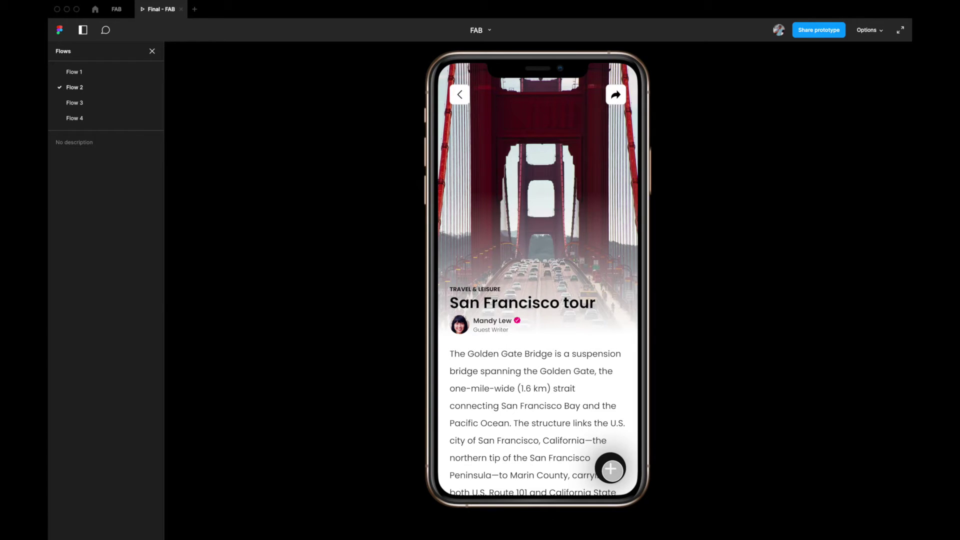
pyautogui.click(611, 468)
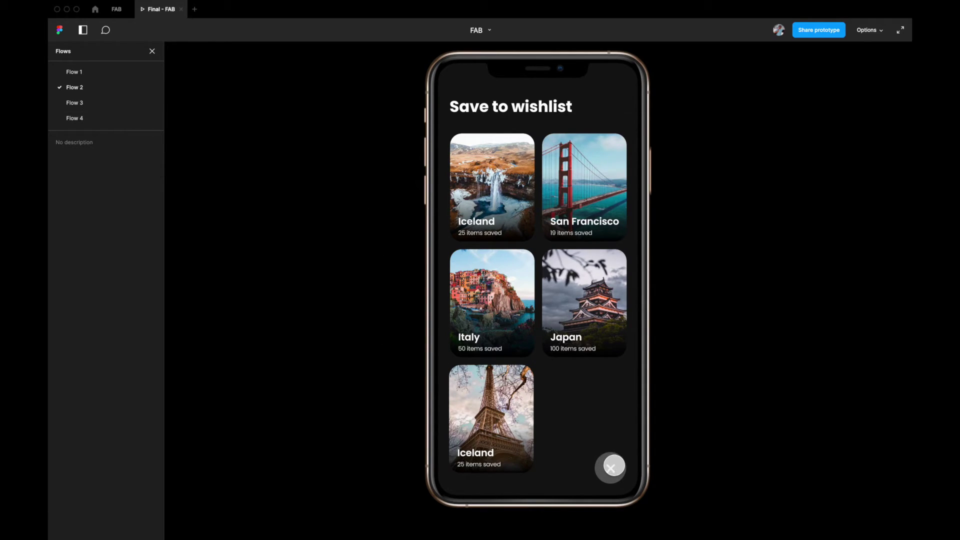
pyautogui.click(610, 469)
pyautogui.click(610, 469)
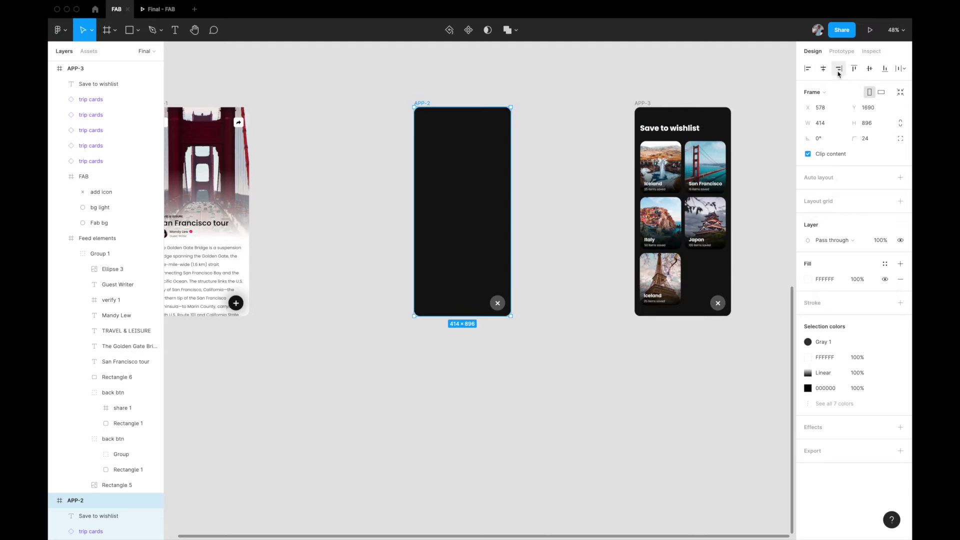
# Step: Change the delay time of the After delay connection between APP-2 and APP-3
pyautogui.click(841, 52)
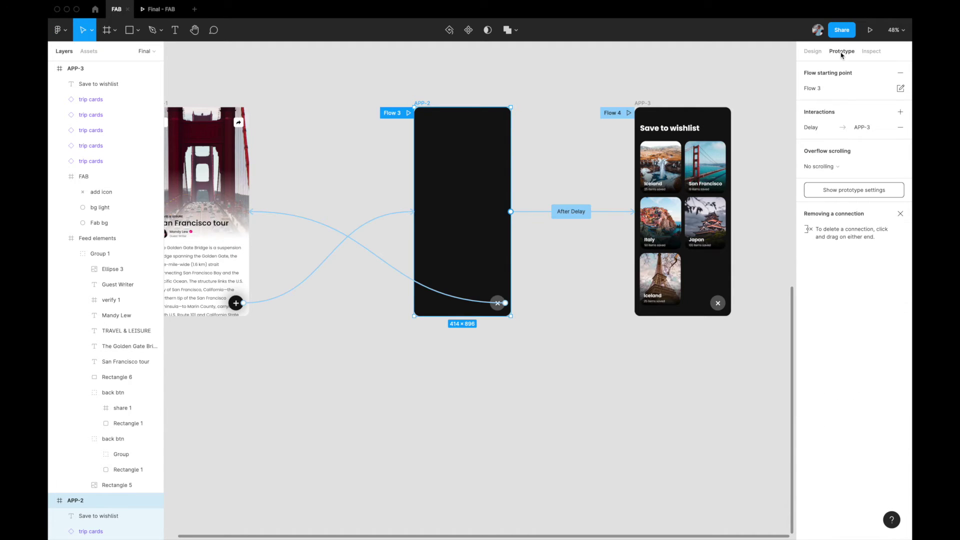
pyautogui.click(567, 213)
pyautogui.click(754, 152)
pyautogui.click(755, 153)
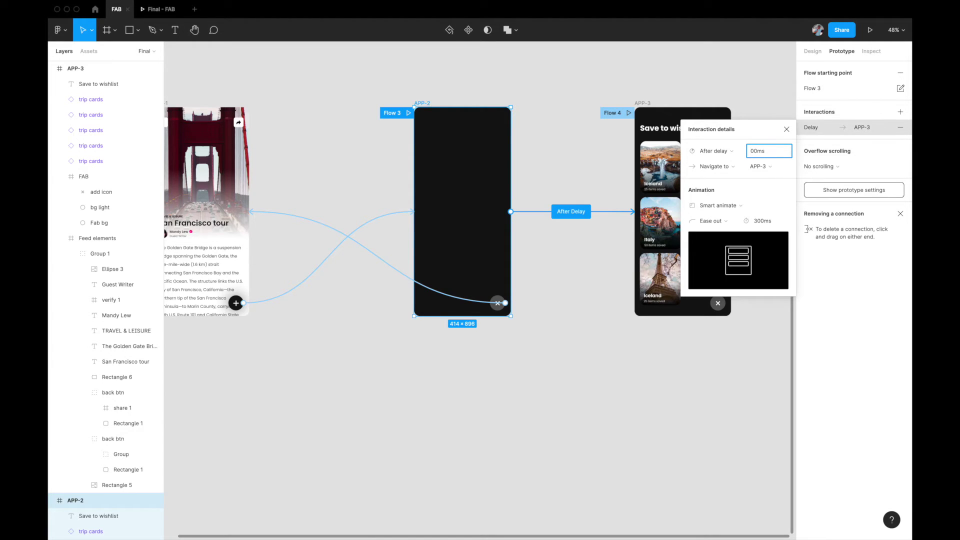
pyautogui.press('Return')
pyautogui.click(786, 129)
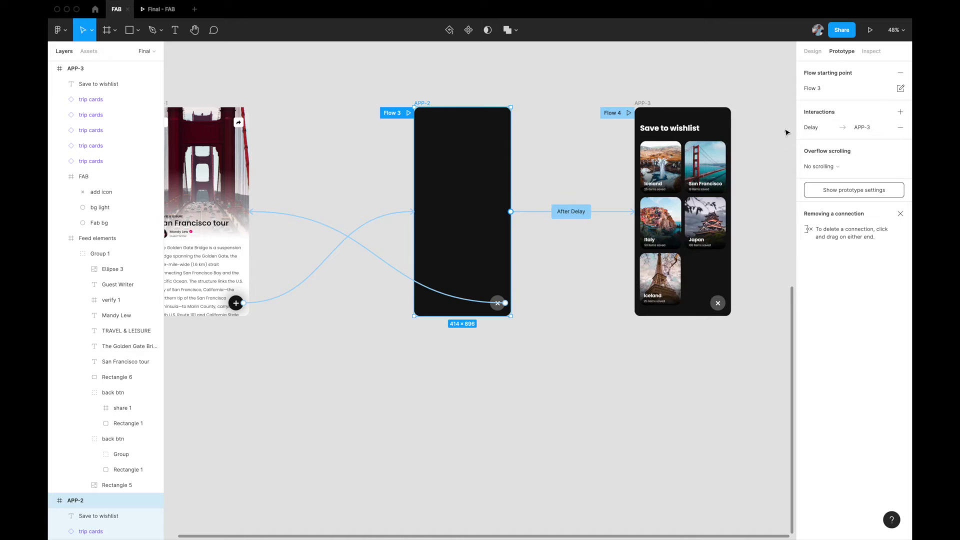
# Step: Test the changed delay in the prototype preview by opening the FAB, and return to the design file
pyautogui.click(158, 9)
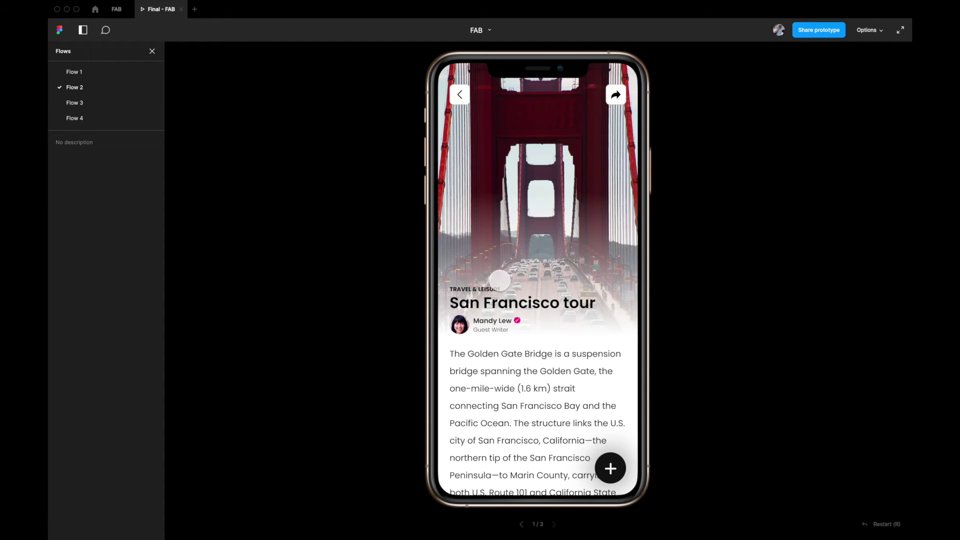
pyautogui.click(610, 468)
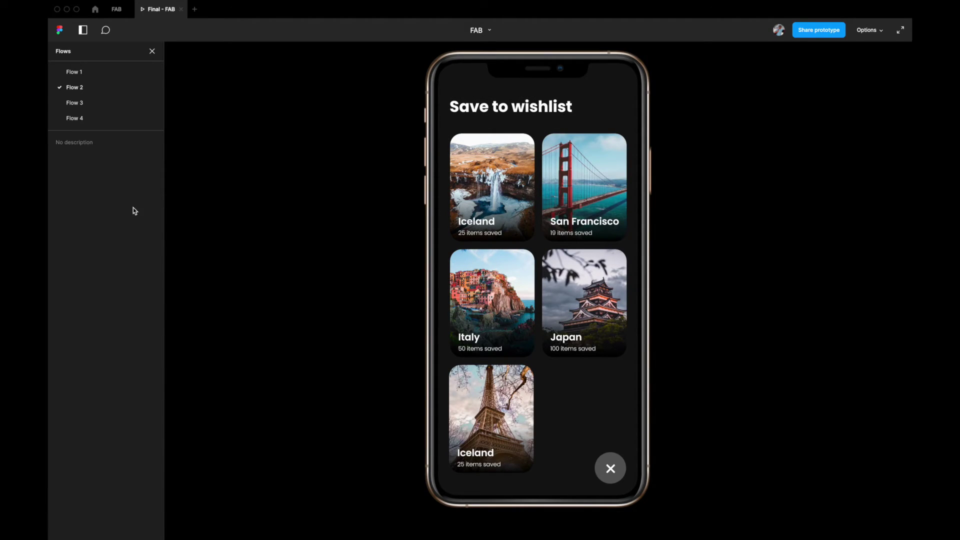
pyautogui.click(116, 10)
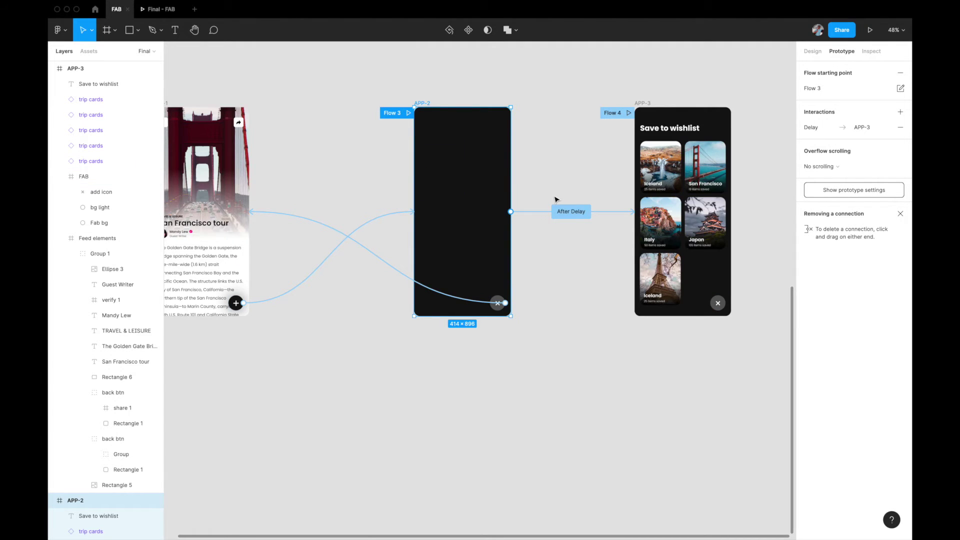
# Step: Set the After delay time of the connection from APP-2 to APP-3 to 300ms
pyautogui.click(570, 211)
pyautogui.click(755, 151)
pyautogui.click(755, 152)
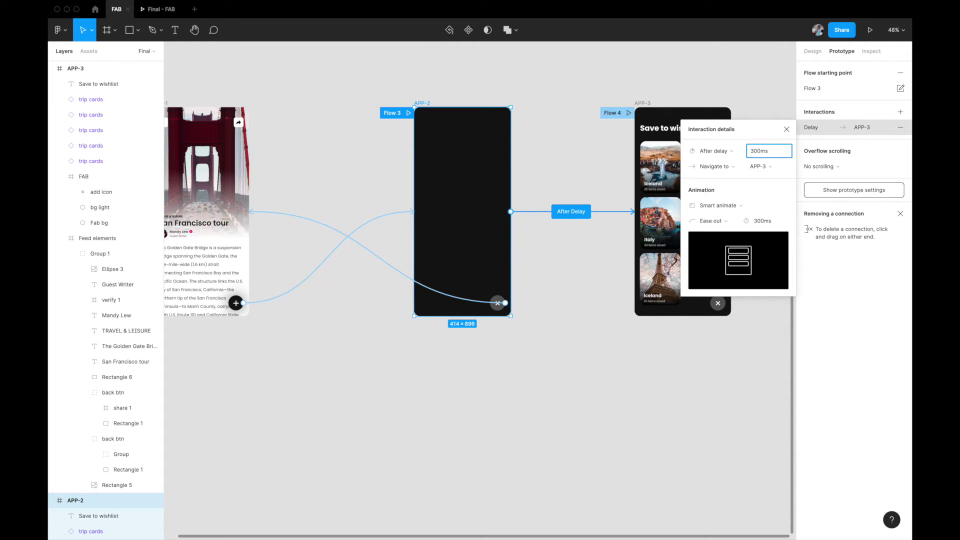
pyautogui.press('Return')
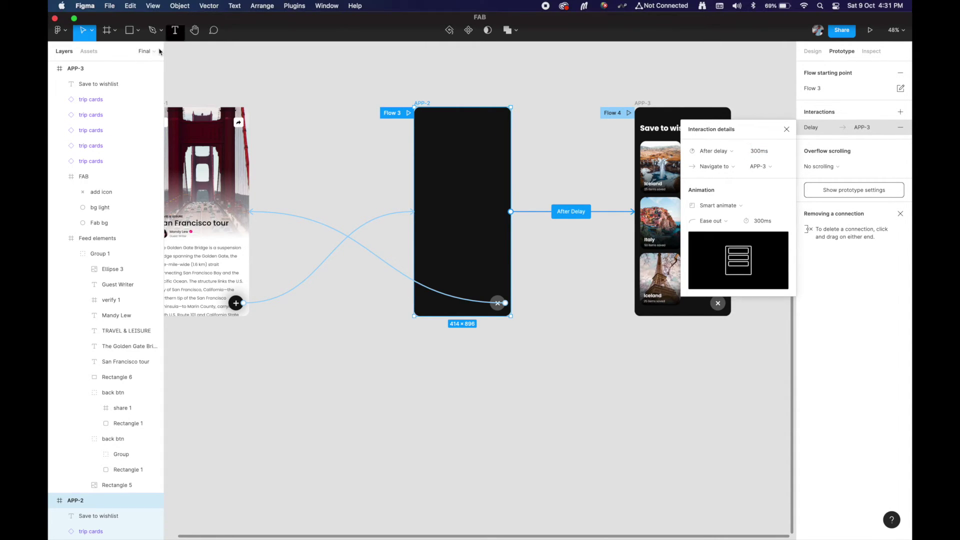
# Step: Test the 300ms delay in the prototype preview by opening and closing the wishlist screen with the FAB
pyautogui.click(158, 9)
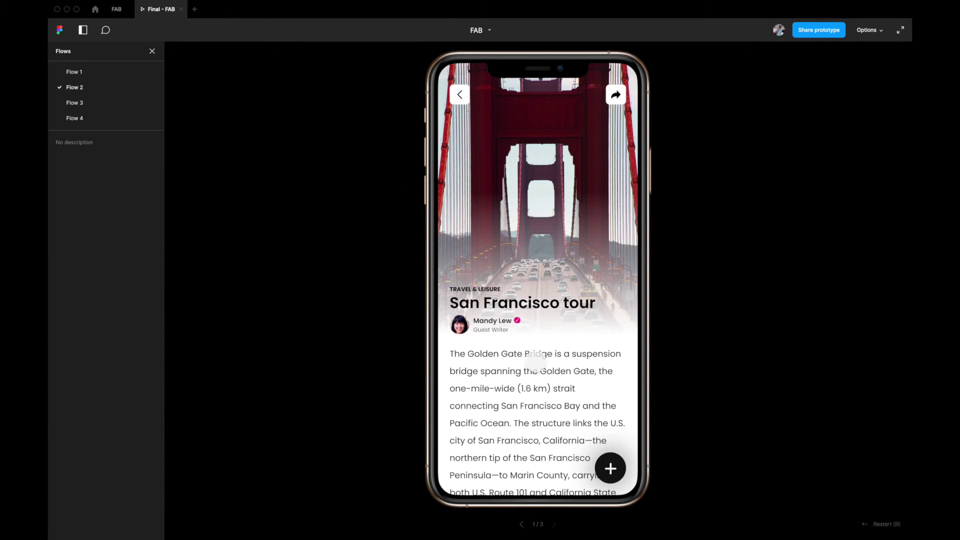
pyautogui.click(611, 462)
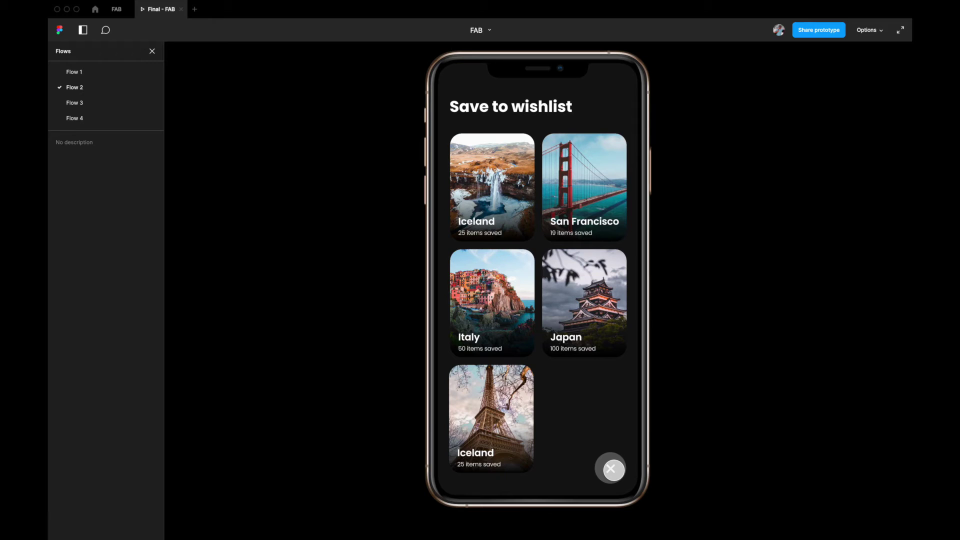
pyautogui.click(613, 469)
pyautogui.click(612, 468)
pyautogui.click(613, 469)
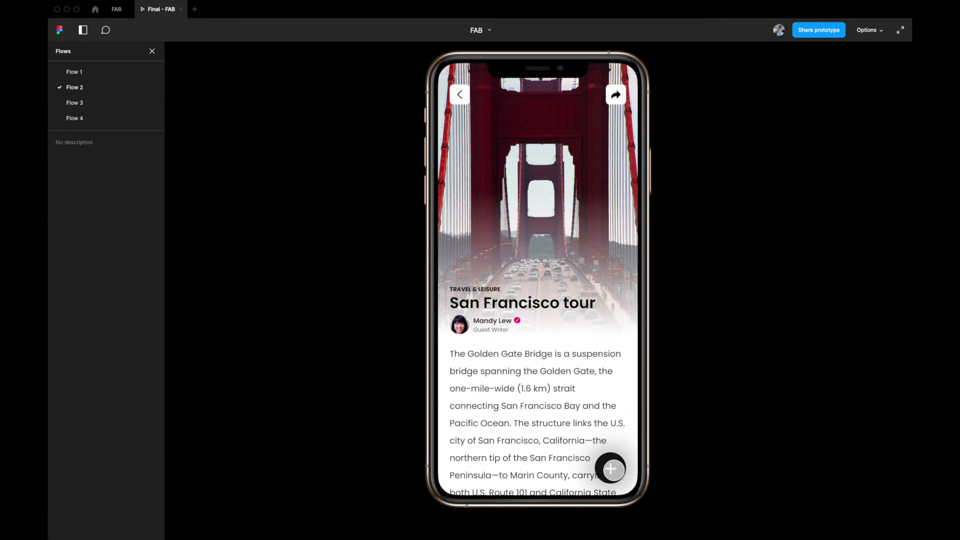
pyautogui.click(613, 468)
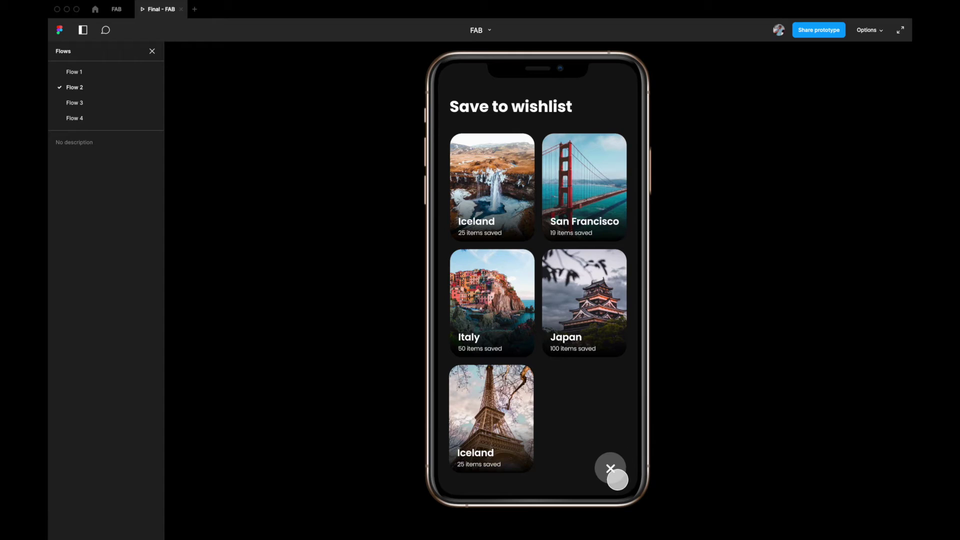
# Step: Return to the design file, close the interaction details and switch to the Extended page
pyautogui.click(118, 11)
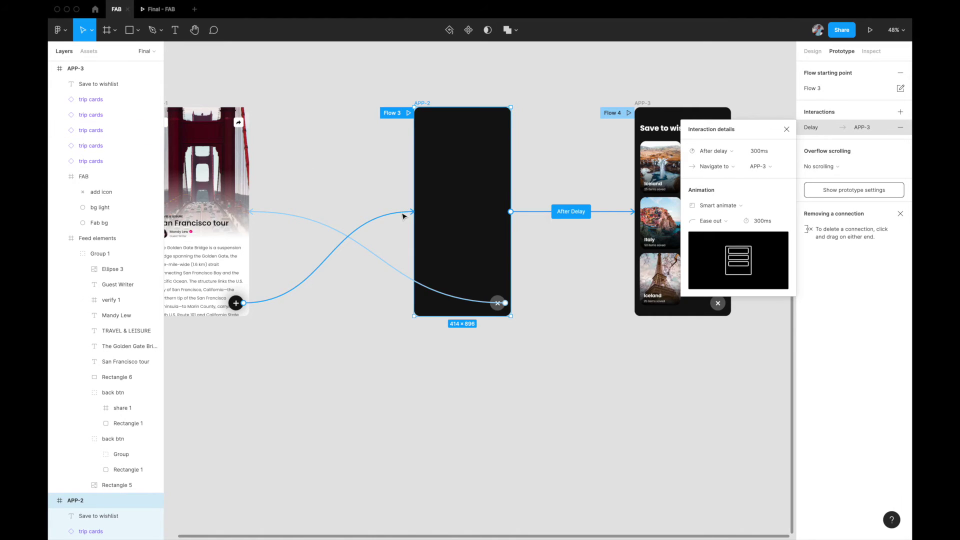
pyautogui.scroll(-3, 402, 216)
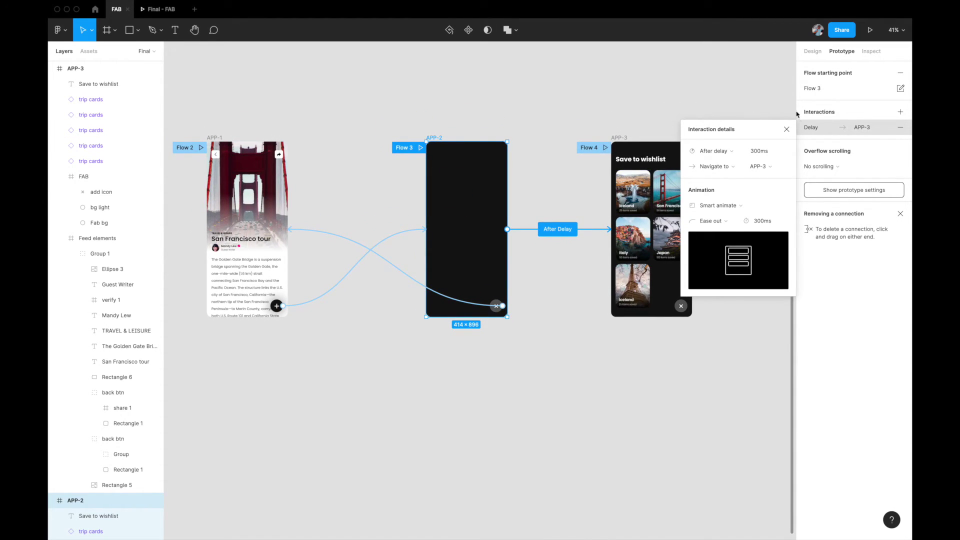
pyautogui.click(786, 129)
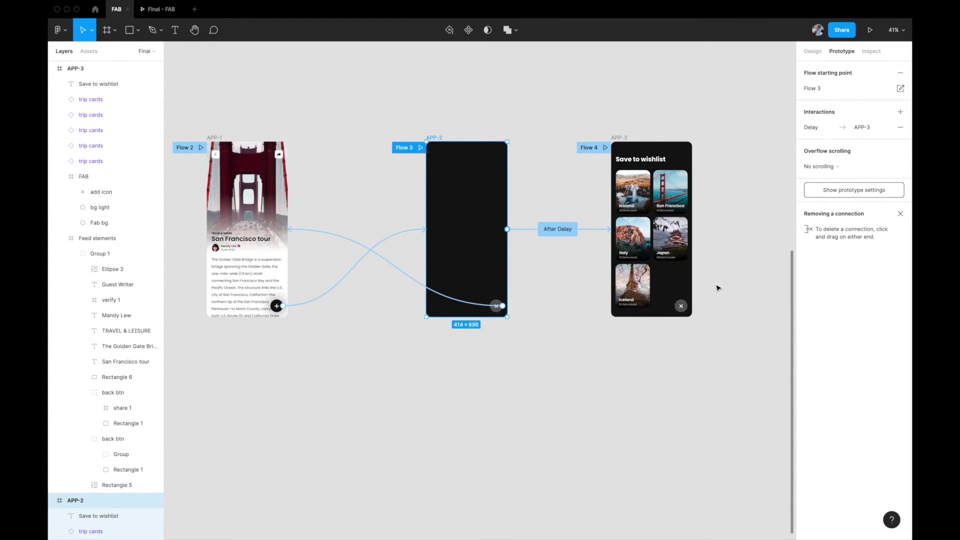
pyautogui.scroll(3, 718, 288)
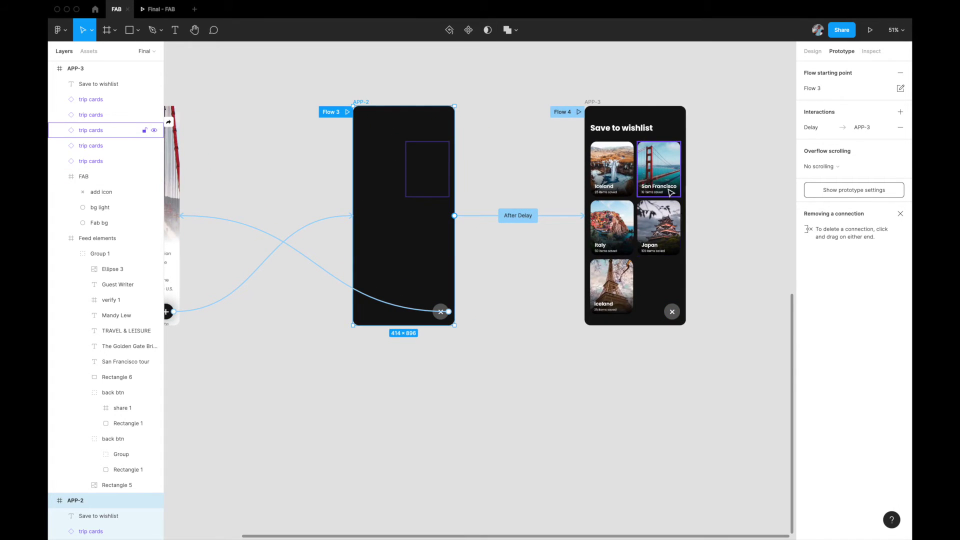
pyautogui.hscroll(-2, 630, 177)
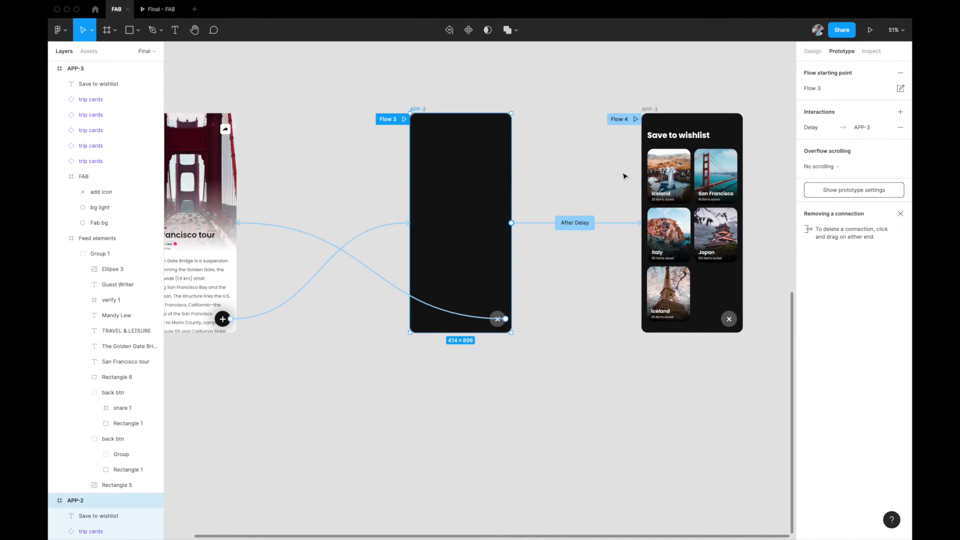
pyautogui.click(155, 52)
pyautogui.click(95, 101)
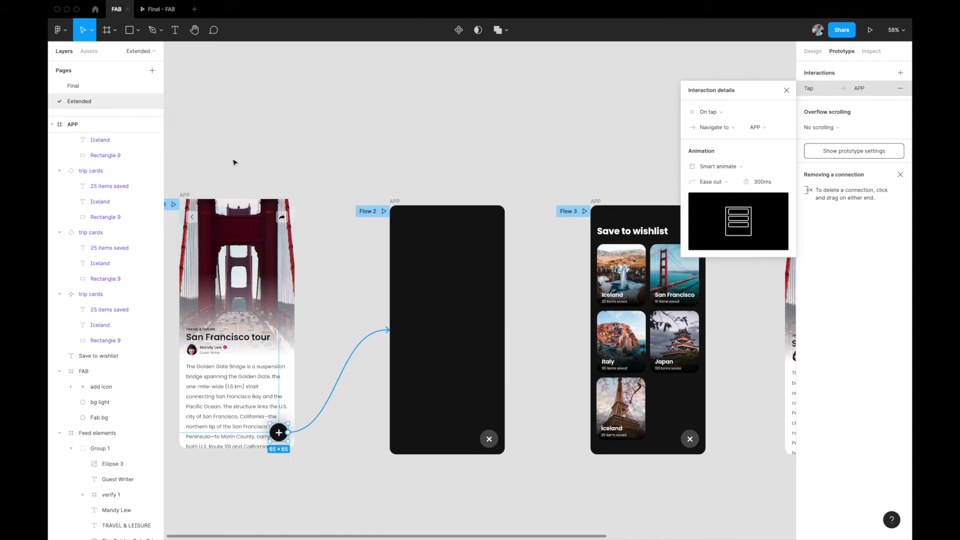
pyautogui.click(787, 90)
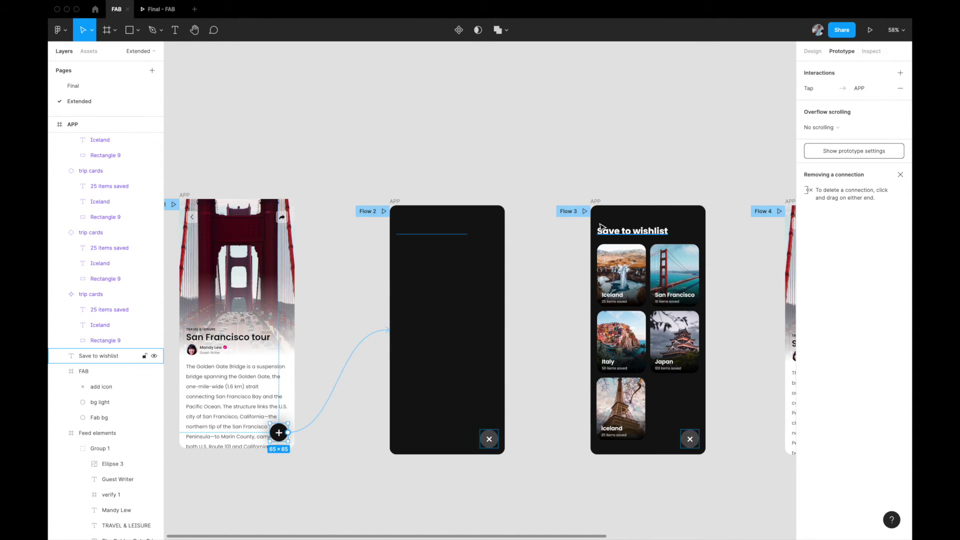
# Step: Examine the Extended page's frames and the prototype connections of its "Save to wishlist" frame
pyautogui.scroll(-3, 600, 226)
pyautogui.hscroll(3, 600, 226)
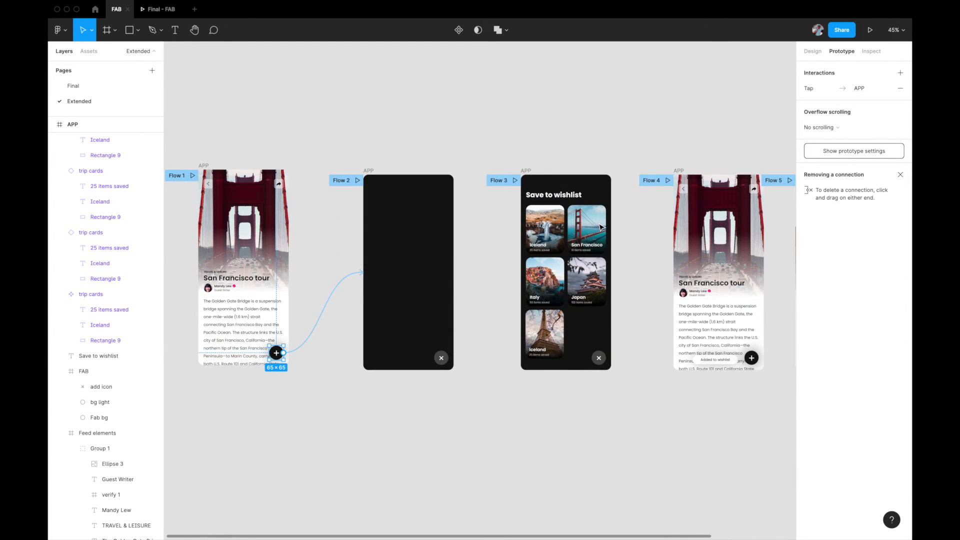
pyautogui.hscroll(5, 600, 227)
pyautogui.scroll(3, 611, 340)
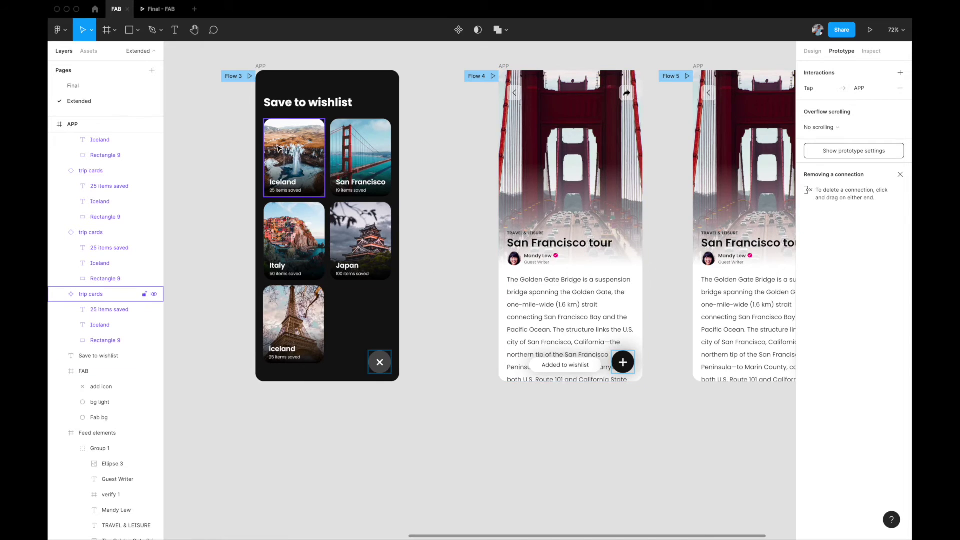
pyautogui.click(262, 68)
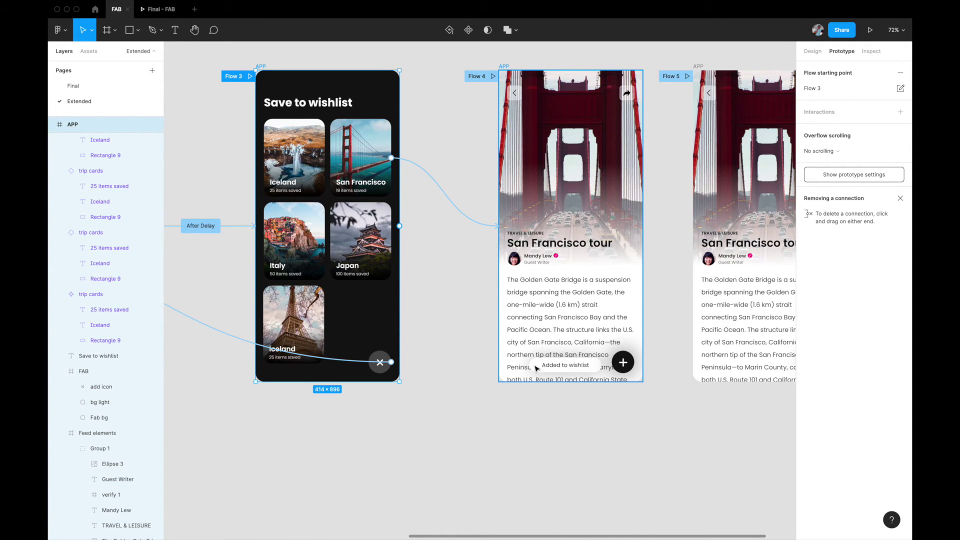
# Step: Review the After delay interaction that leads from the "Added to wishlist" frame to the last APP frame
pyautogui.scroll(-3, 568, 371)
pyautogui.hscroll(3, 633, 173)
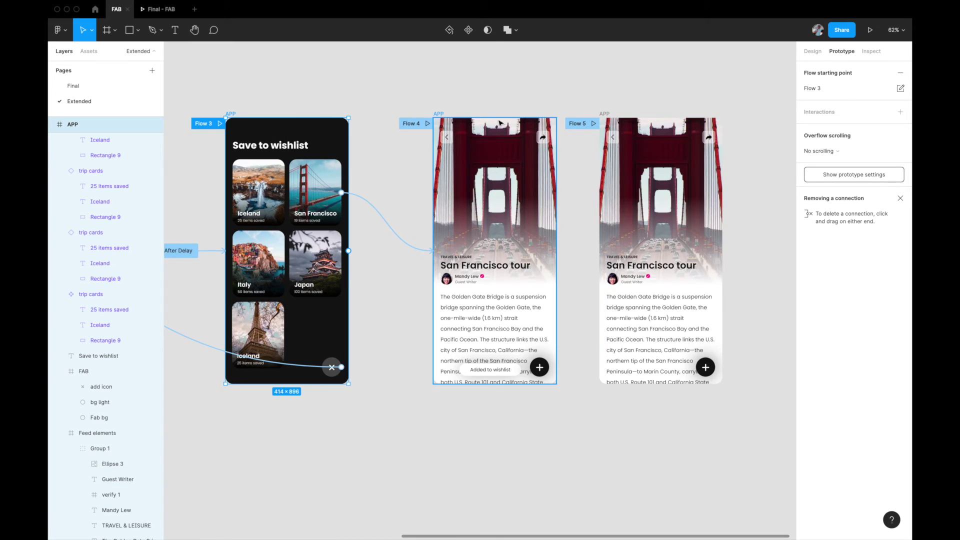
pyautogui.click(450, 116)
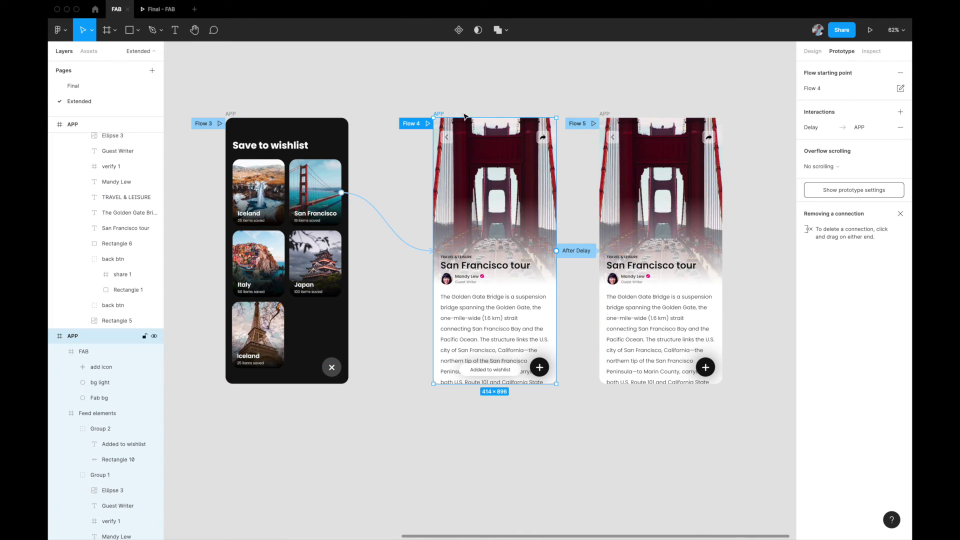
pyautogui.click(579, 252)
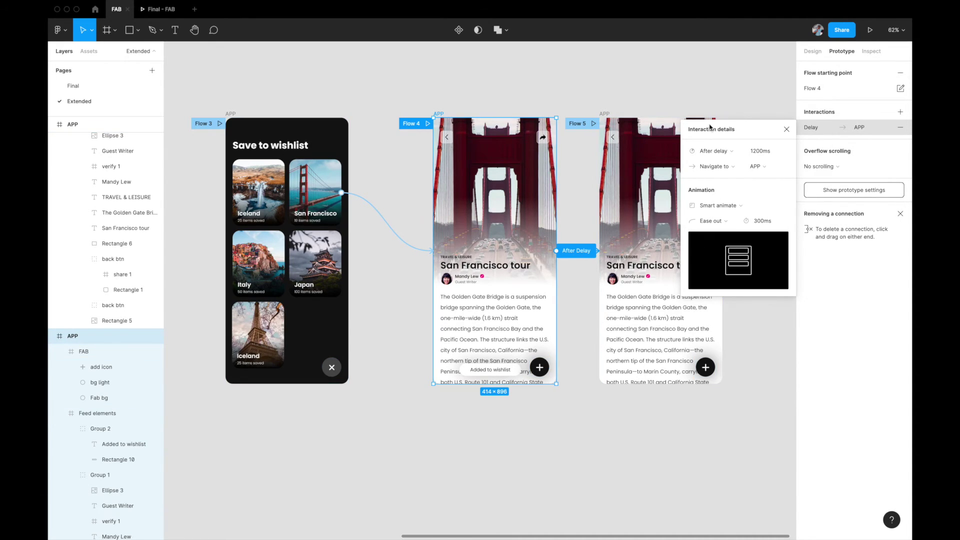
pyautogui.press('Escape')
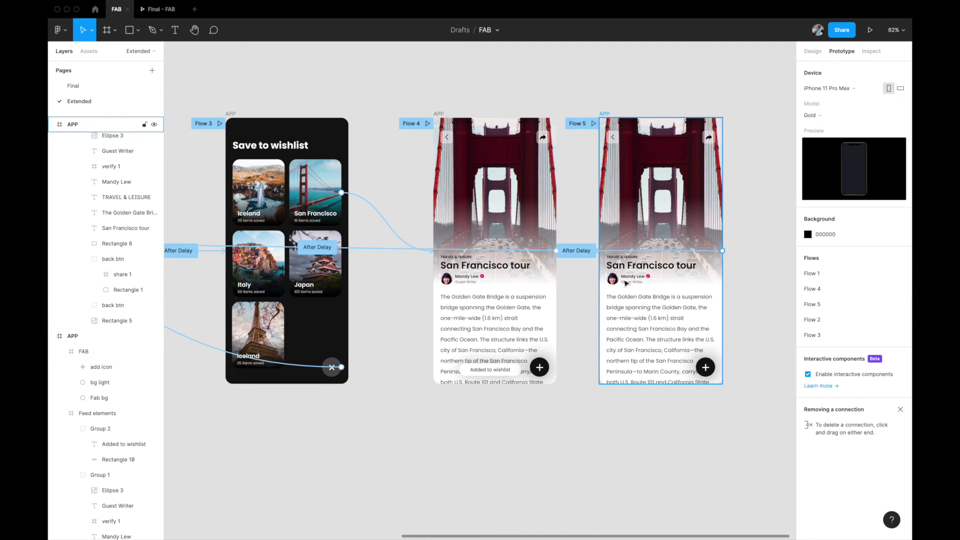
# Step: Turn off Clip content on the last APP frame to examine what is hidden below its edge, and turn it on again
pyautogui.click(604, 114)
pyautogui.click(812, 51)
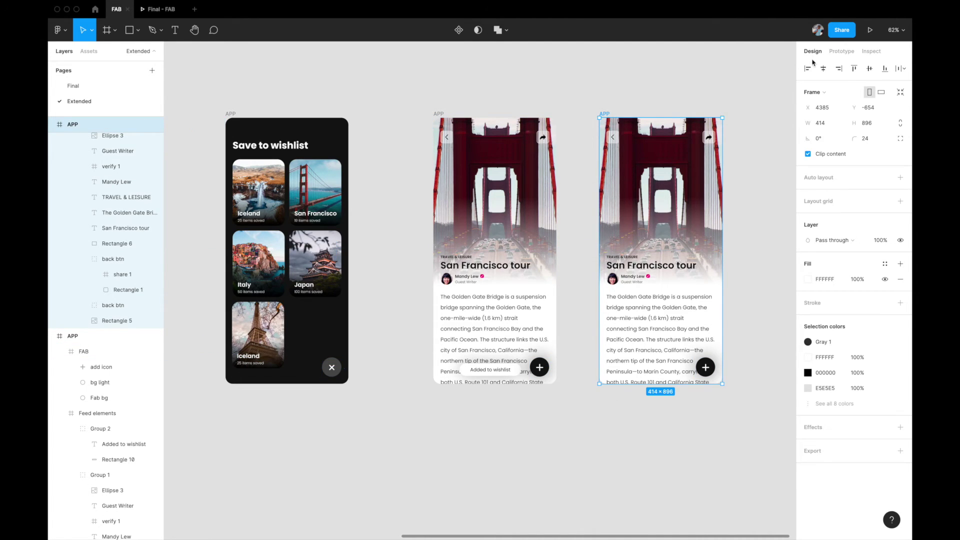
pyautogui.click(808, 153)
pyautogui.hscroll(2, 679, 410)
pyautogui.scroll(-1, 679, 410)
pyautogui.scroll(3, 679, 410)
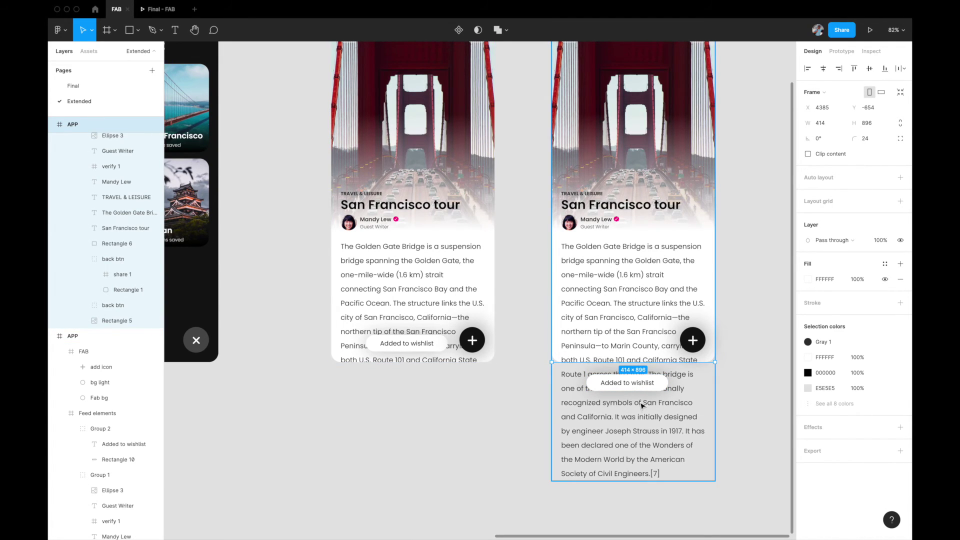
pyautogui.scroll(-5, 641, 422)
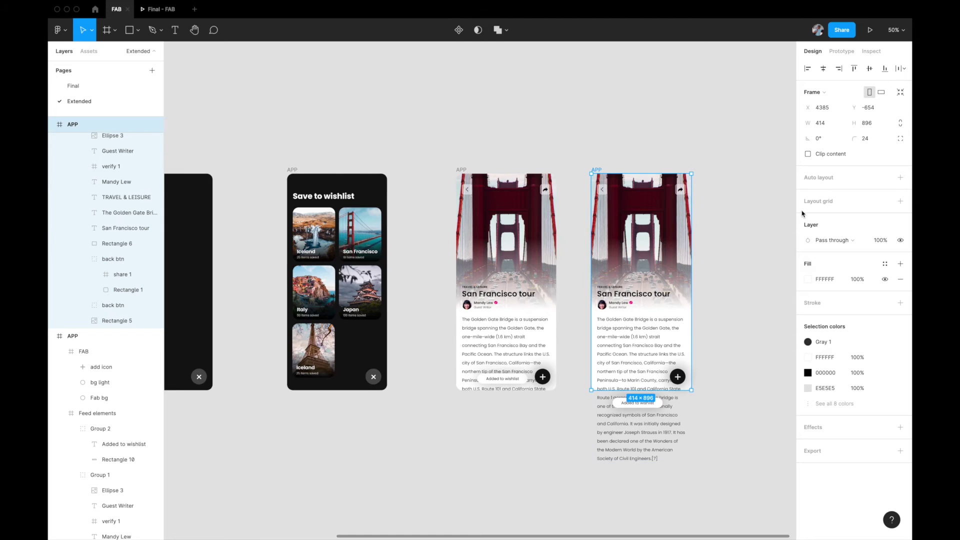
pyautogui.click(807, 154)
pyautogui.hscroll(-5, 681, 246)
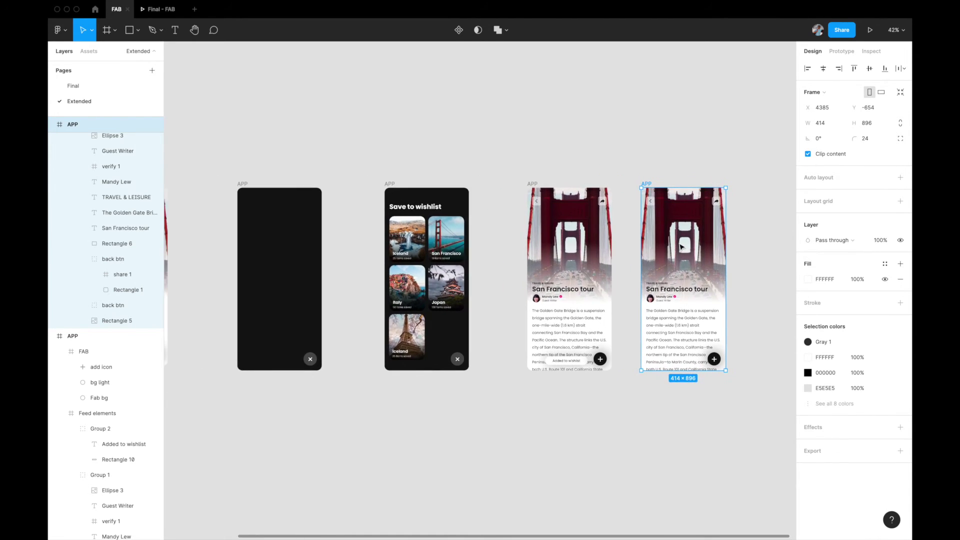
# Step: Launch the Extended page's prototype preview from the first APP frame, the San Francisco tour screen
pyautogui.scroll(-2, 681, 246)
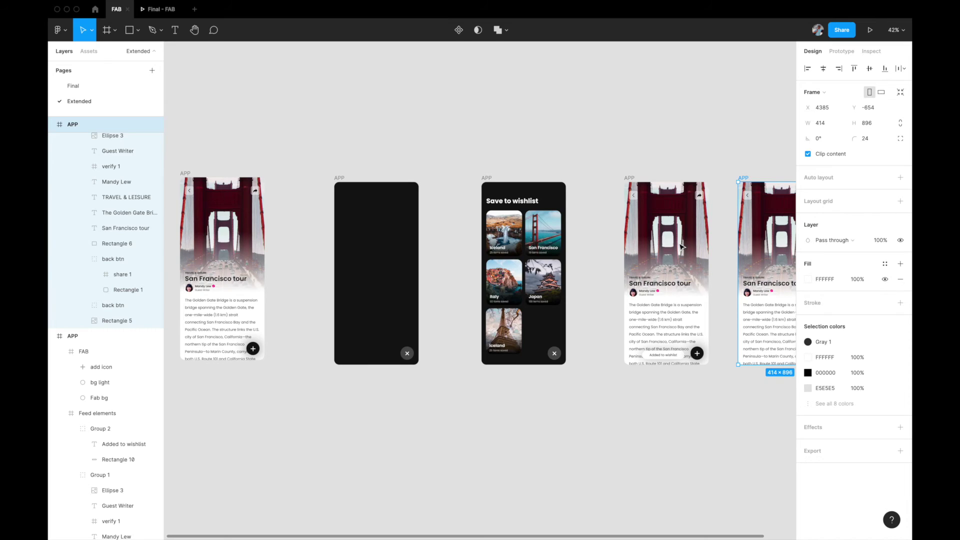
pyautogui.press('Escape')
pyautogui.click(186, 174)
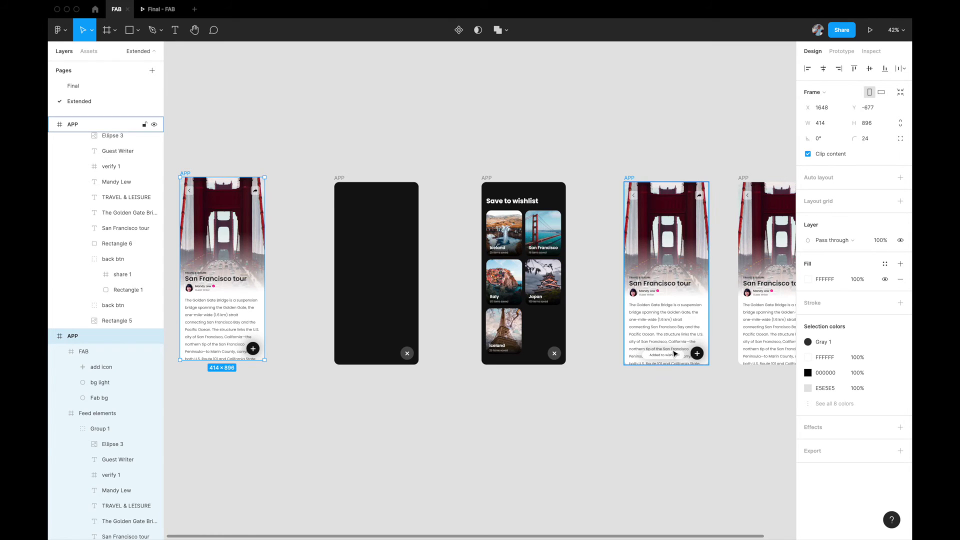
pyautogui.click(870, 31)
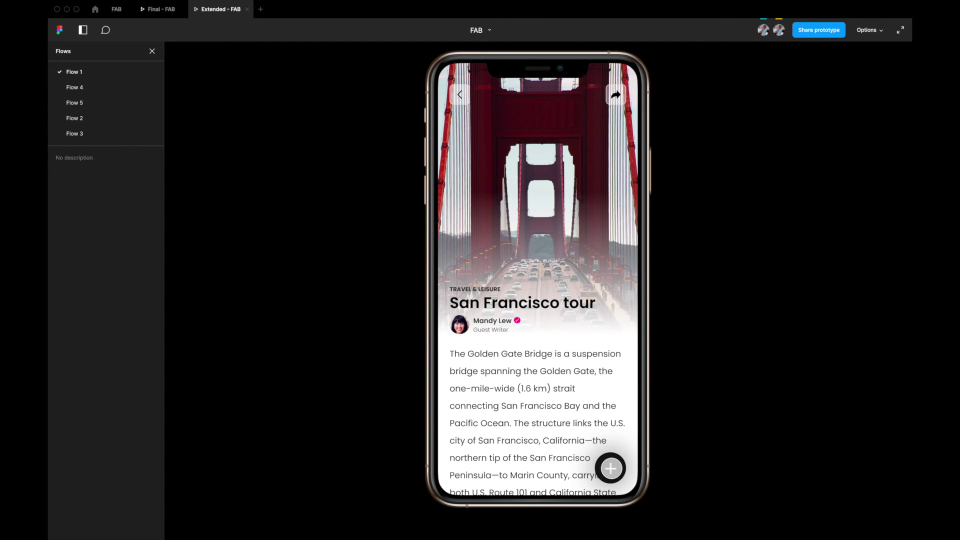
# Step: Test the prototype by opening "Save to wishlist" and choosing San Francisco twice, and by opening the wishlist once more and closing it
pyautogui.click(610, 468)
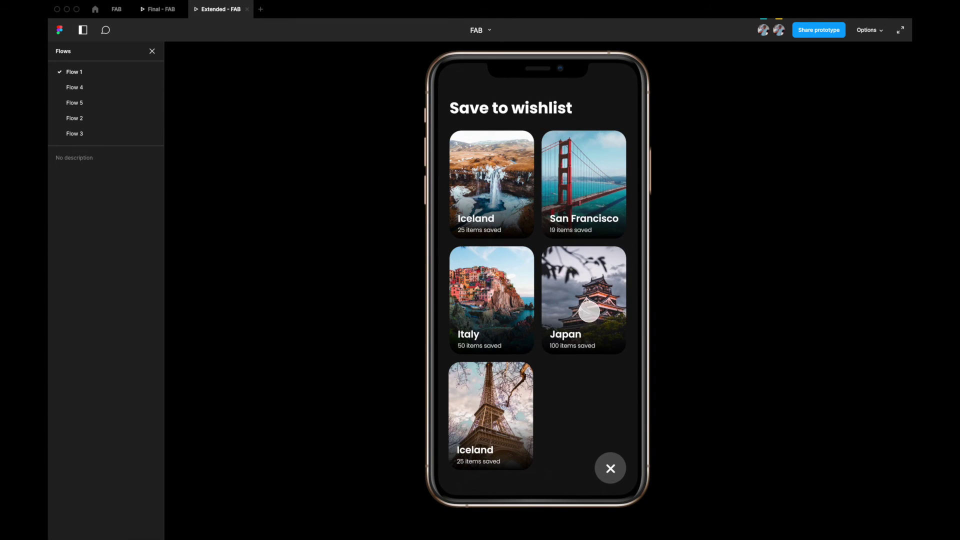
pyautogui.click(591, 183)
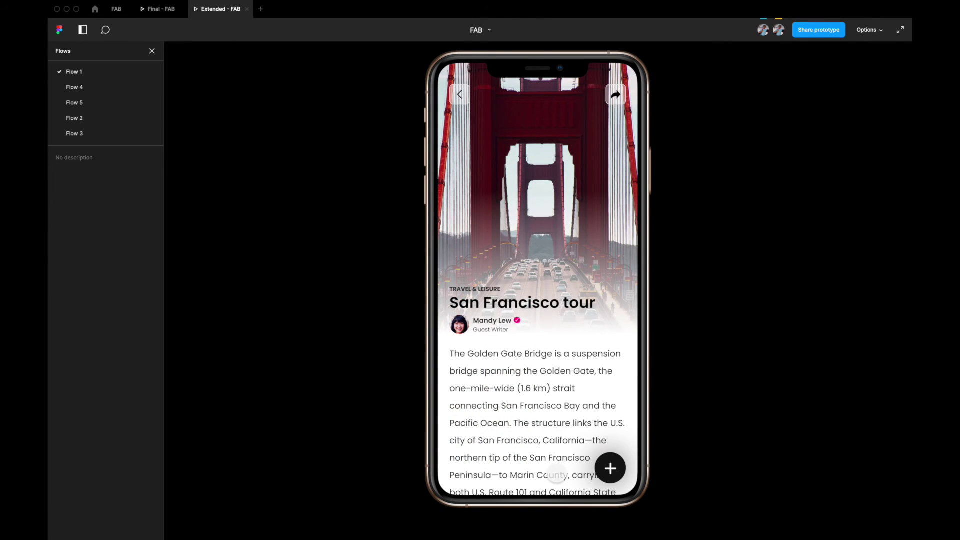
pyautogui.click(610, 468)
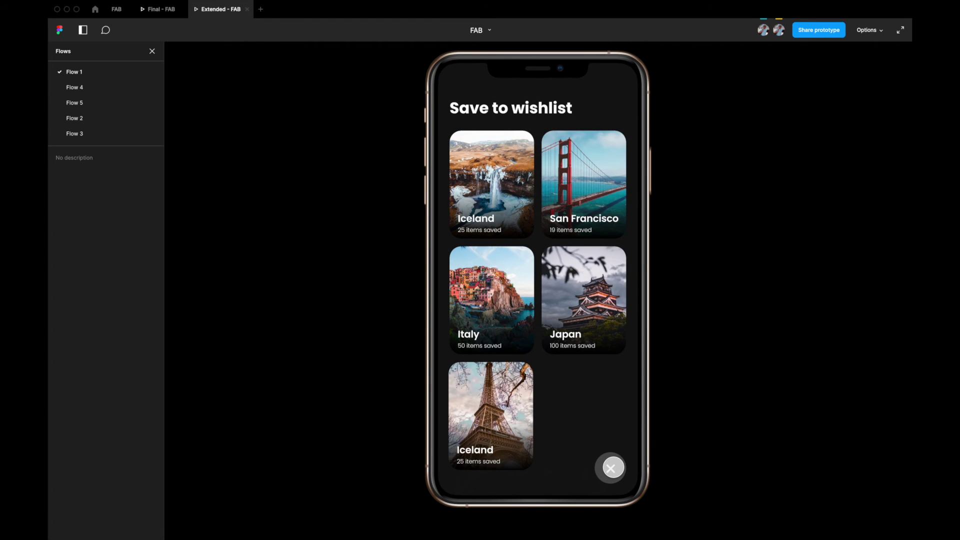
pyautogui.click(604, 206)
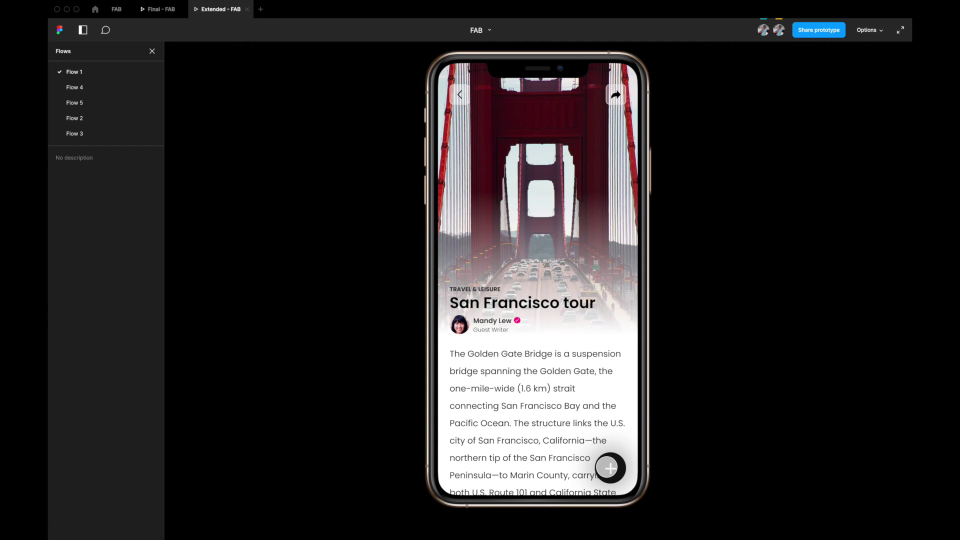
pyautogui.click(610, 467)
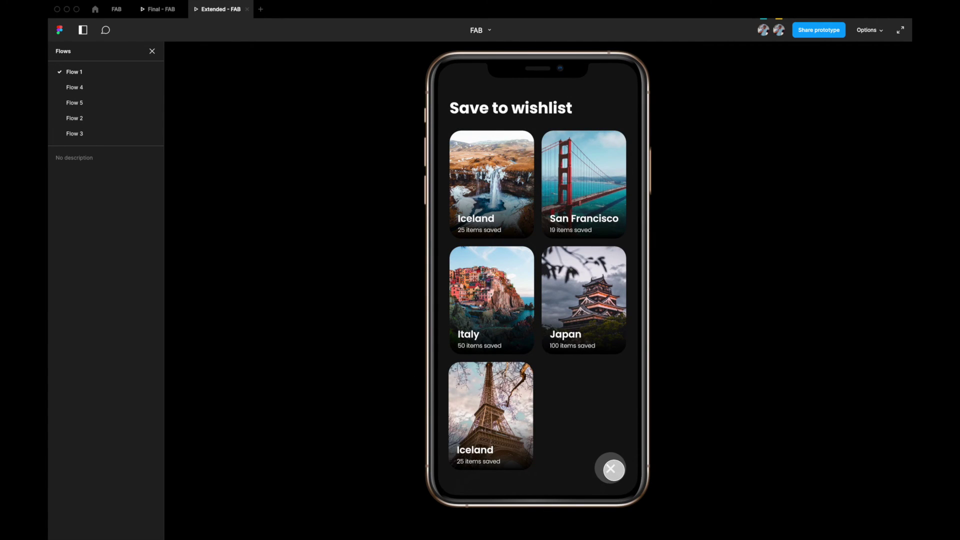
pyautogui.click(611, 468)
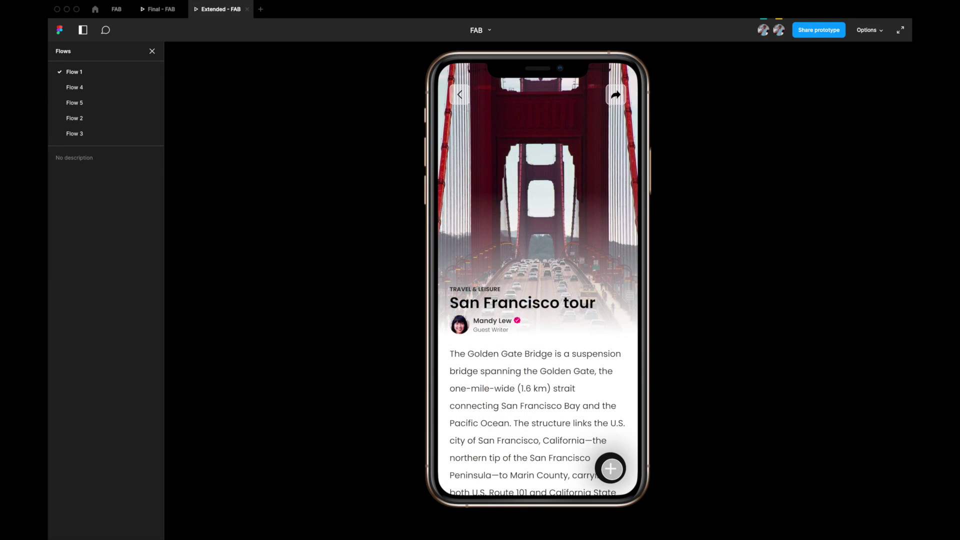